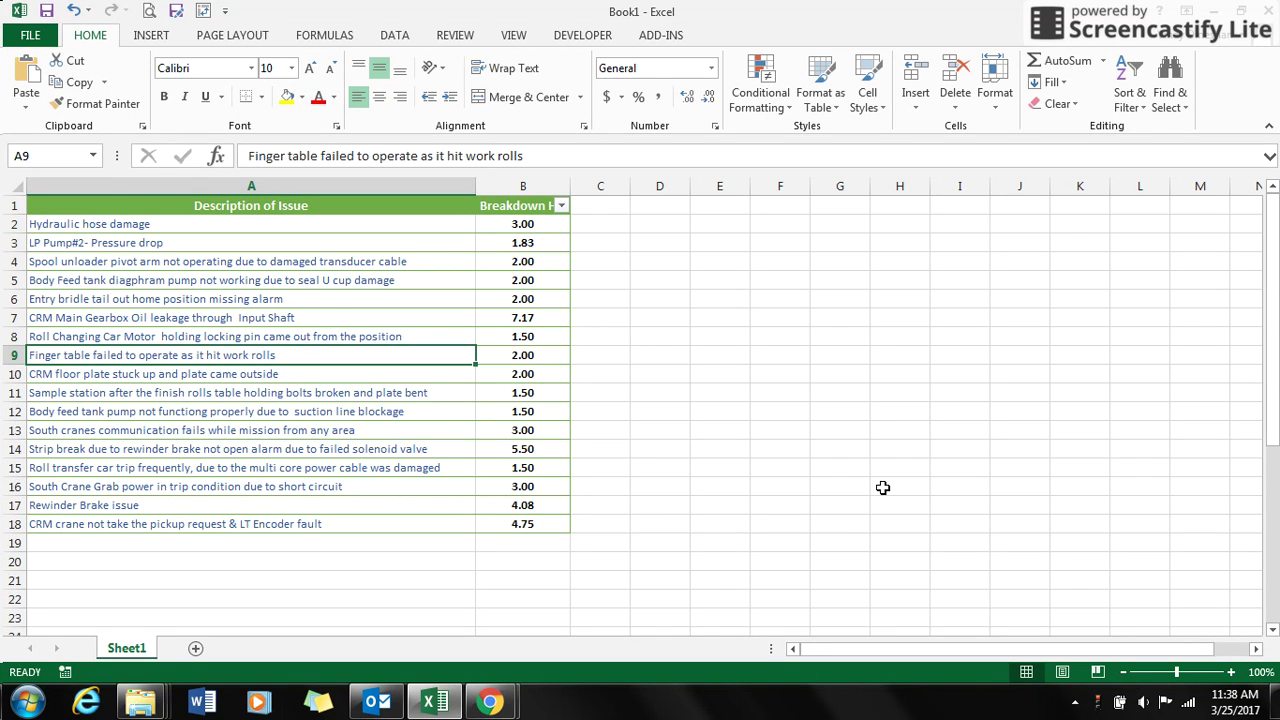
AutoSum the breakdown hours into B19, giving a total of 48.33.
left_click(552, 540)
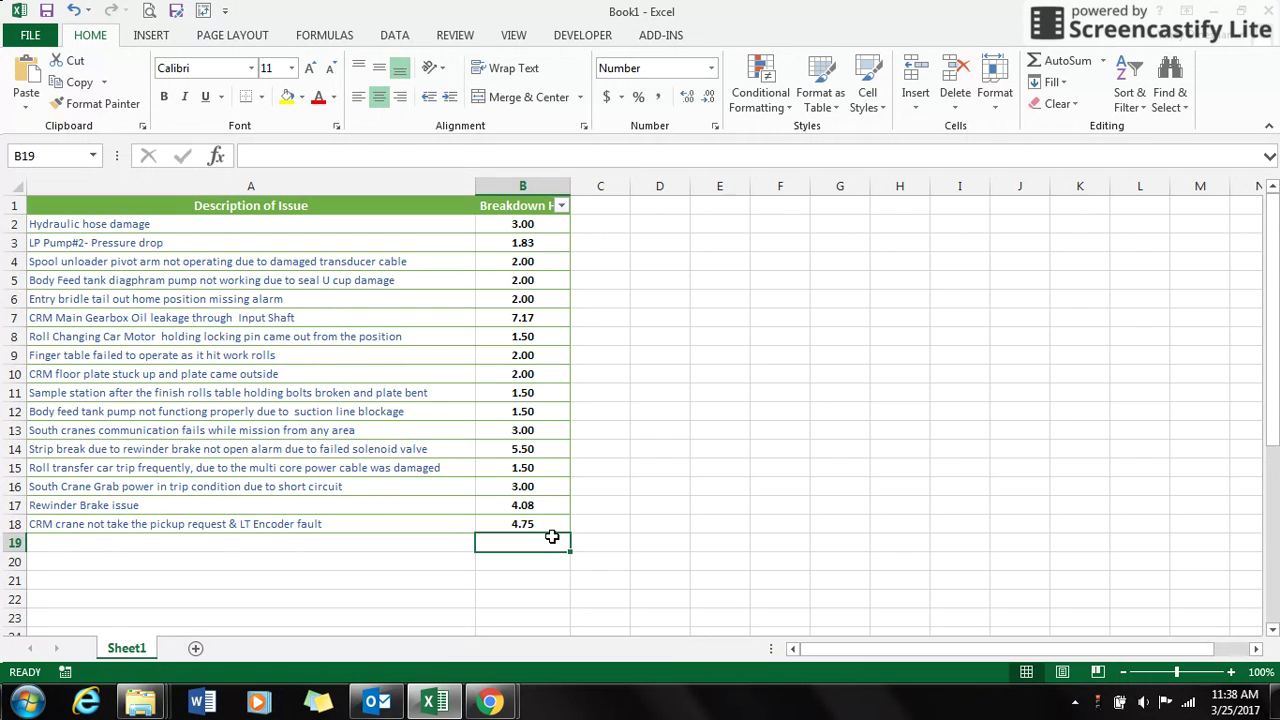
left_click(1067, 62)
key("Return")
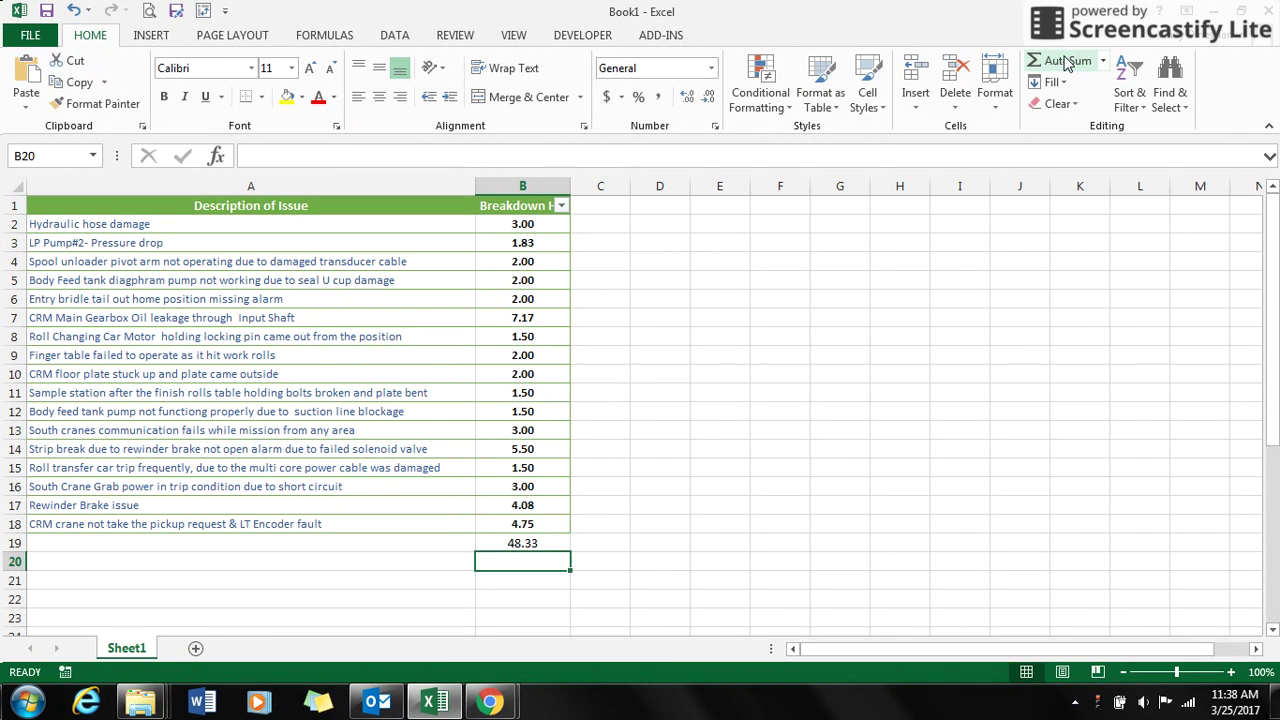
Add a 'Cumulative %' heading in C1 and widen column C to fit it.
left_click(596, 210)
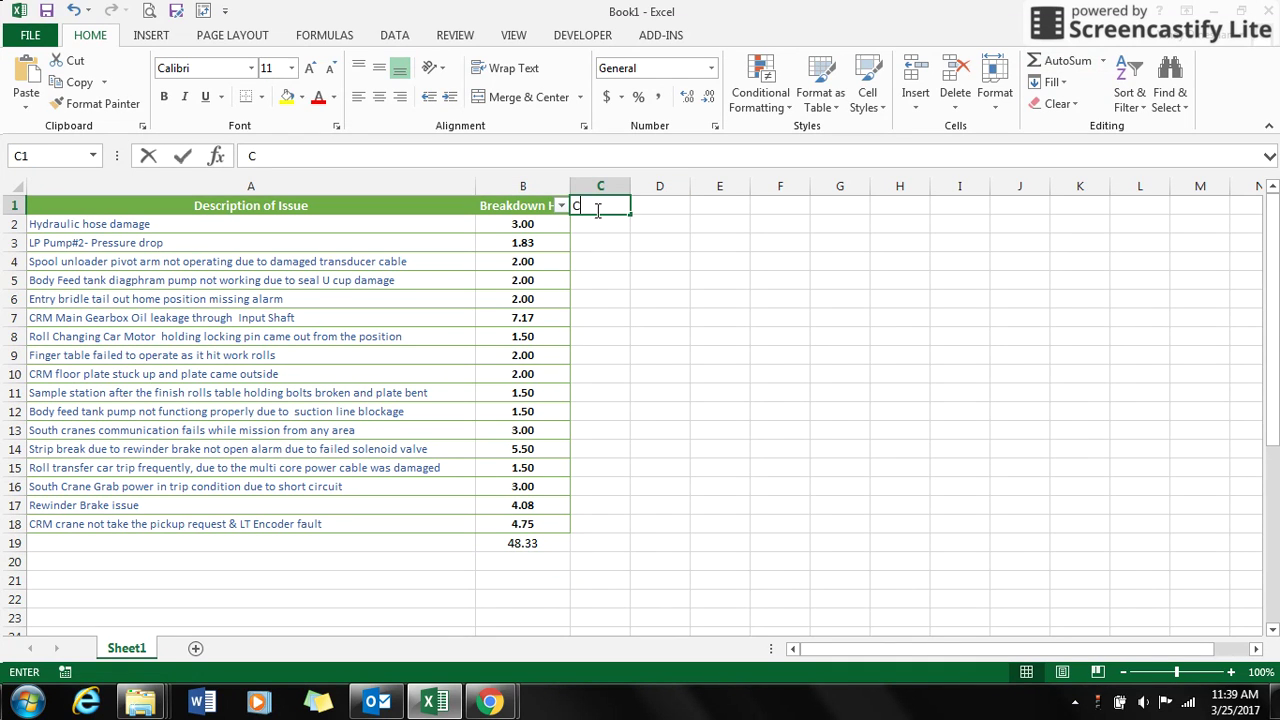
type("Culumative")
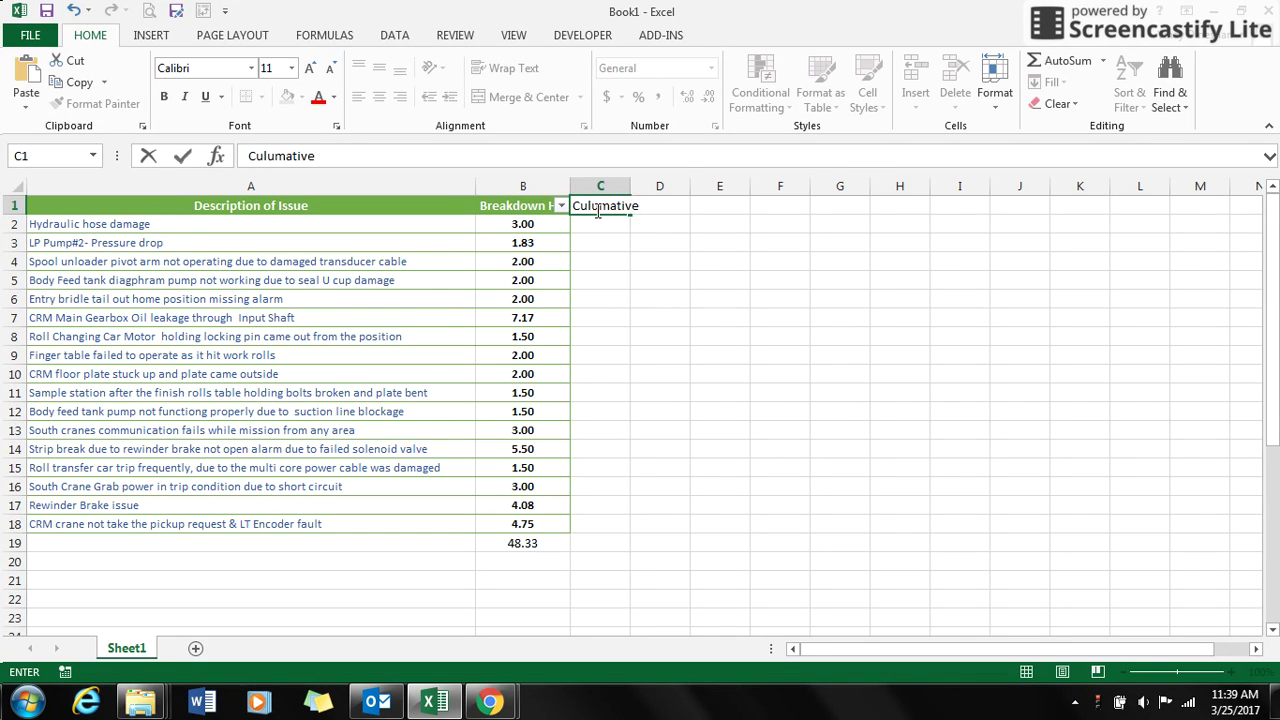
key("BackSpace")
key("BackSpace")
key("BackSpace")
key("BackSpace")
type("mulative %")
key("Return")
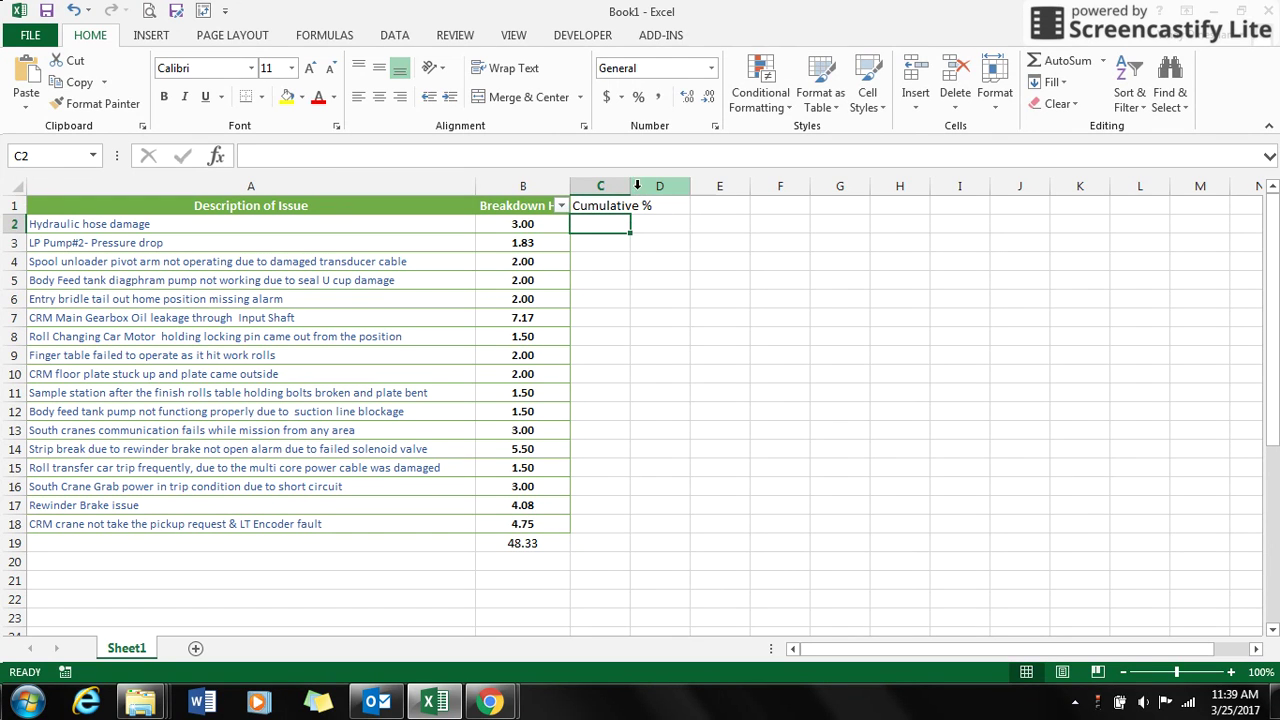
left_click_drag(630, 187, 678, 188)
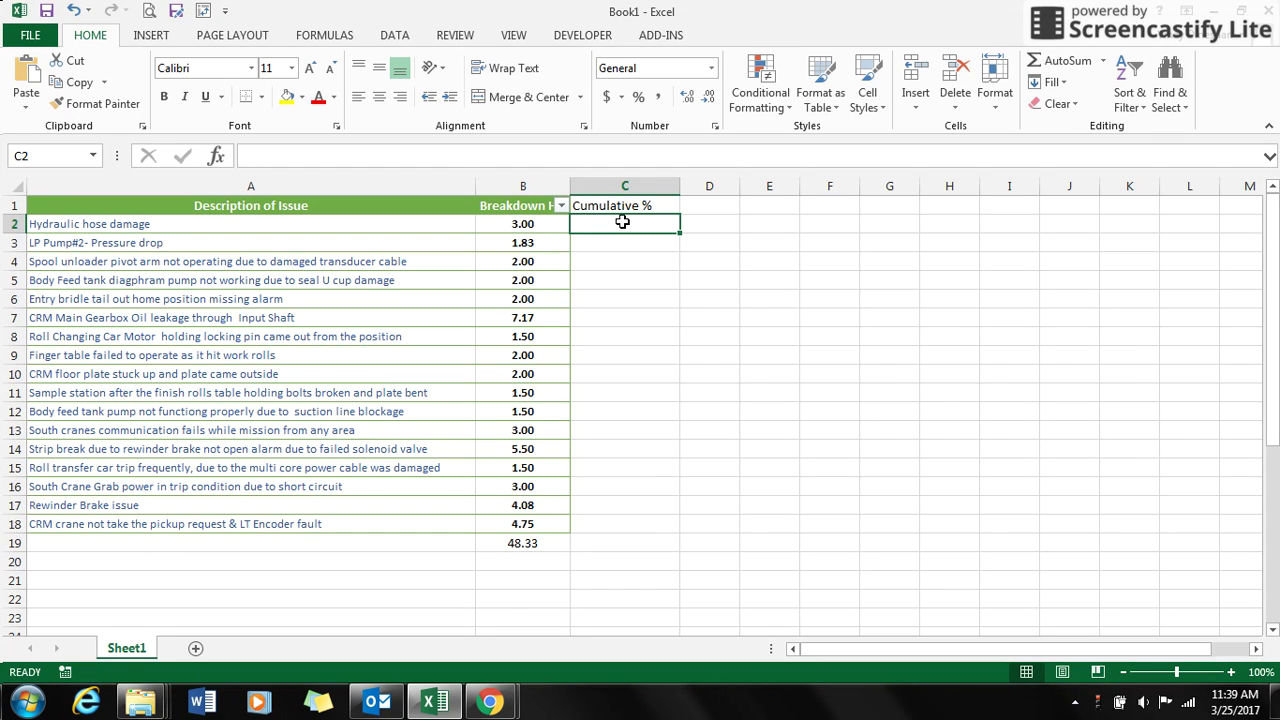
Enter =B2/$B$19 in C2 and fill it down through C18.
type("=")
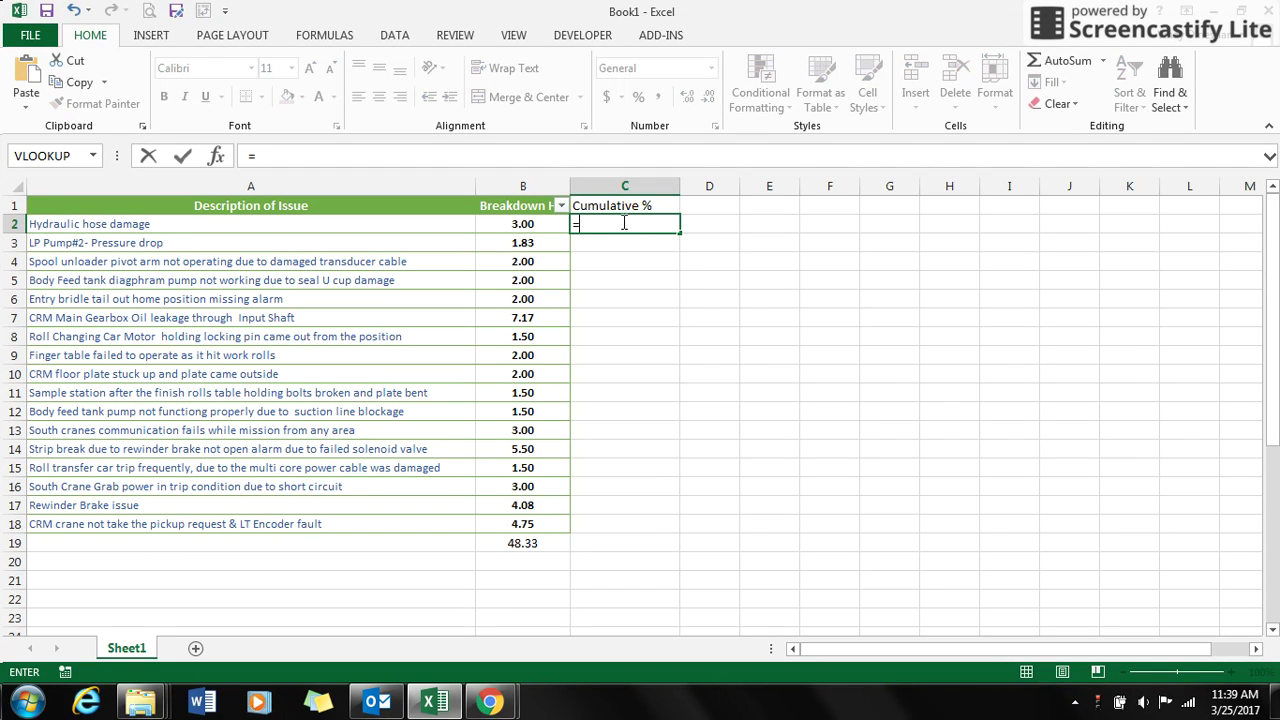
left_click(545, 222)
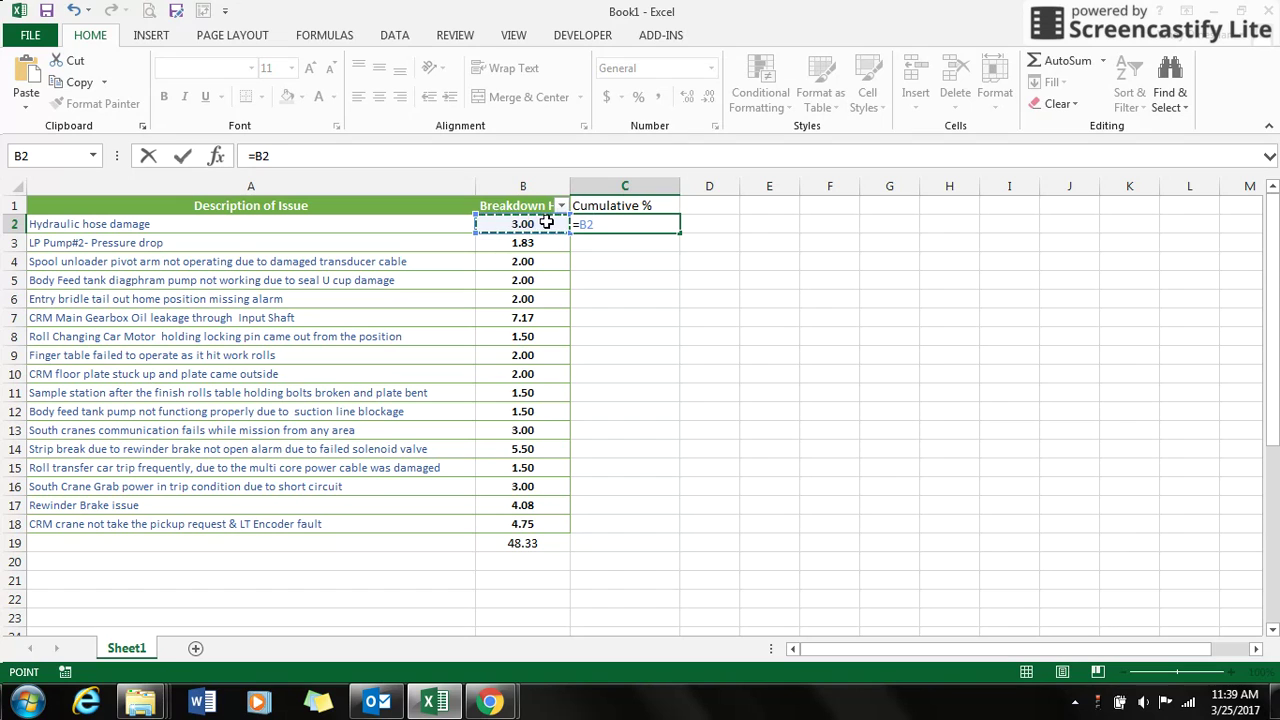
type("/")
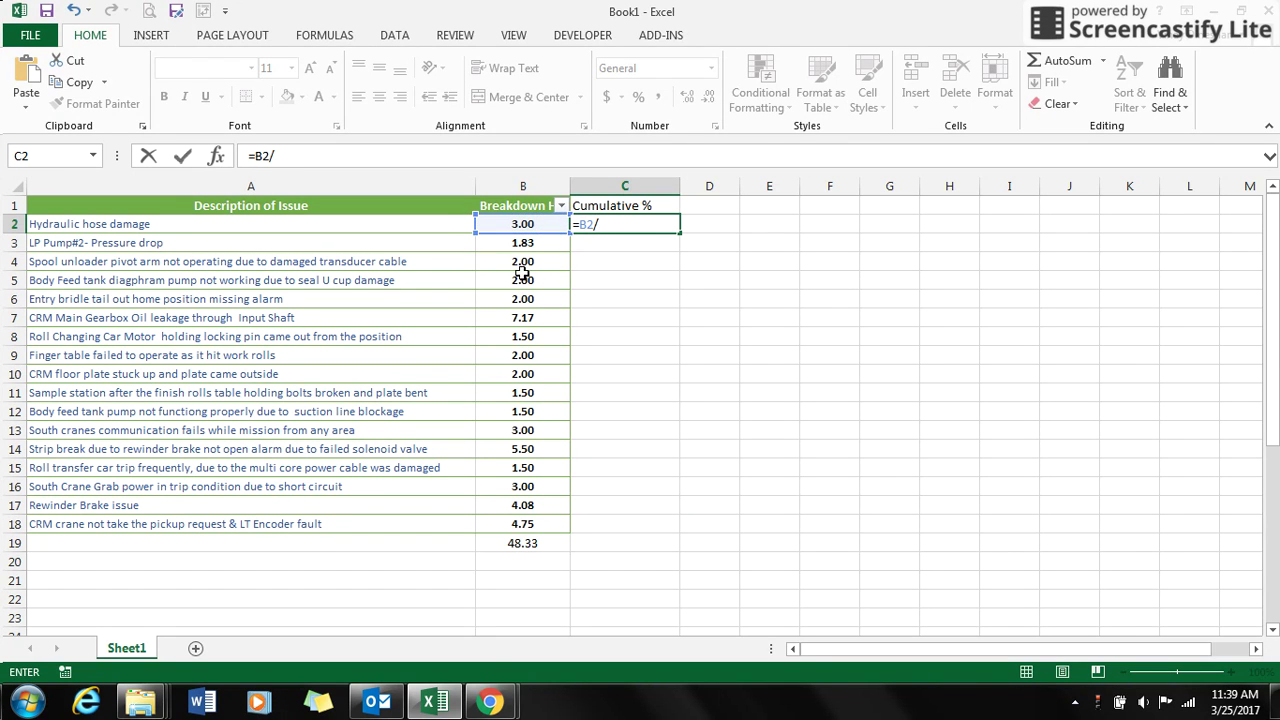
left_click(511, 541)
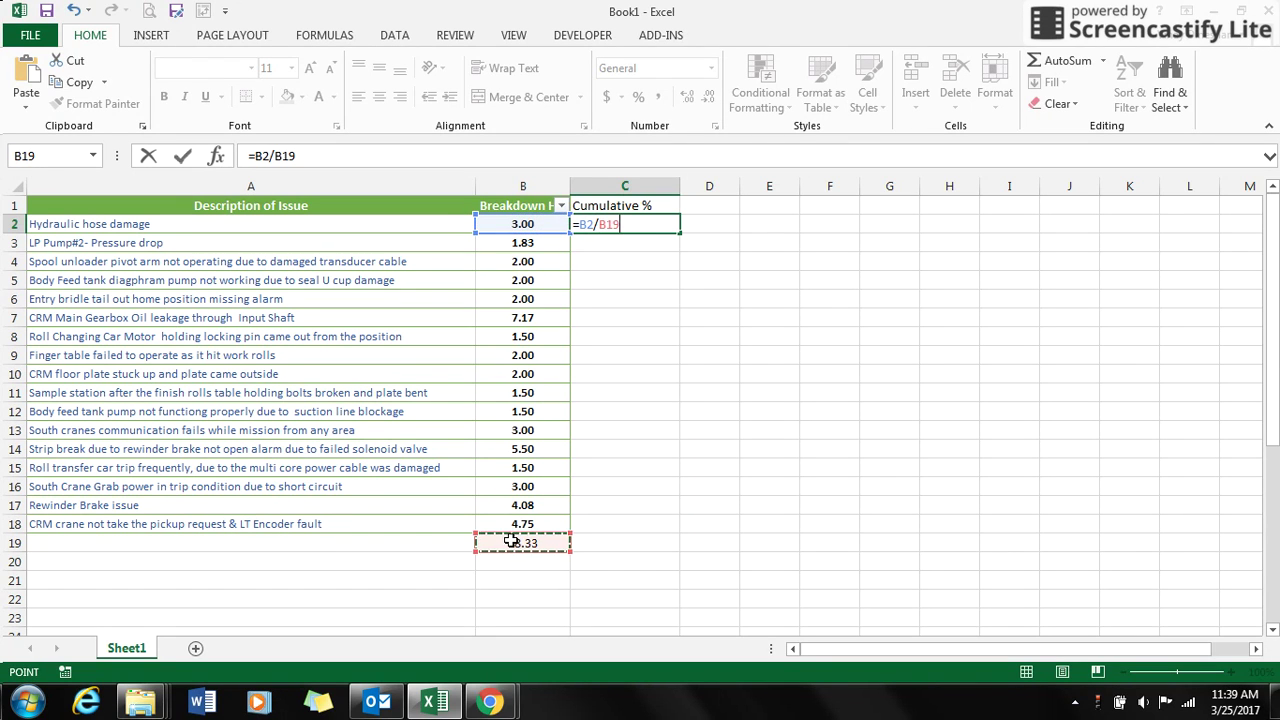
left_click(597, 224)
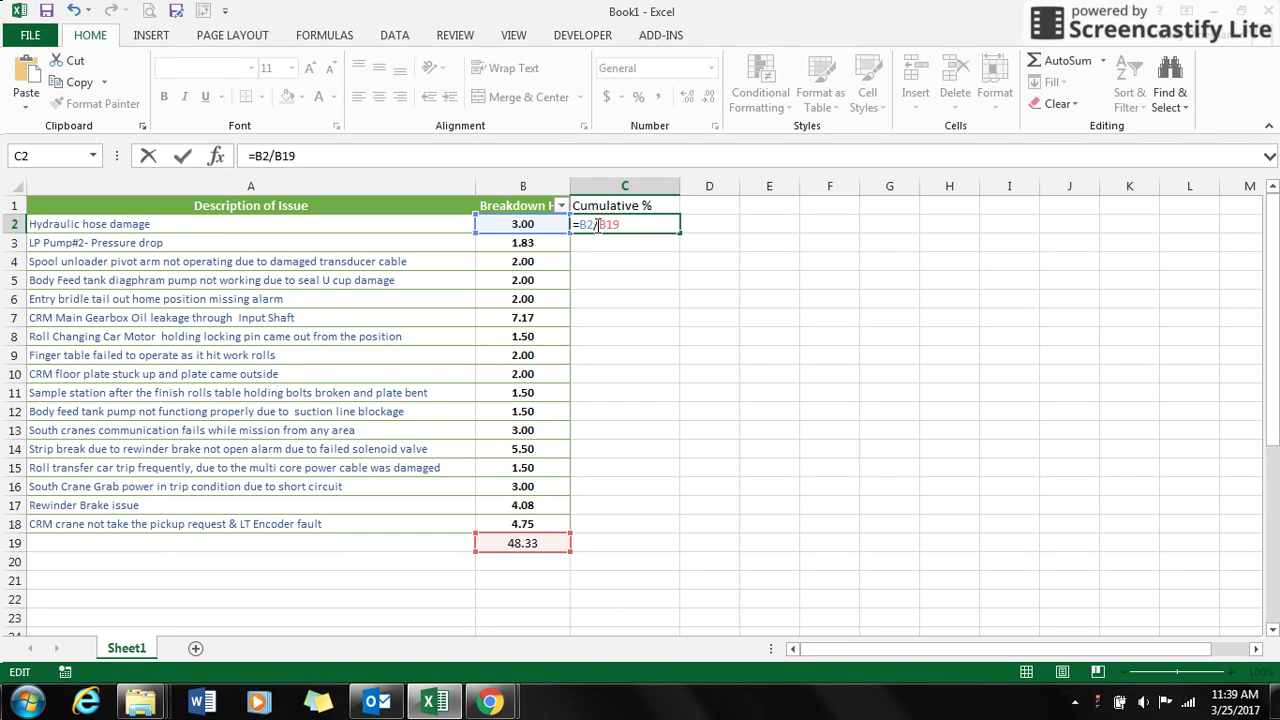
type("%")
key("BackSpace")
type("$B$")
key("Return")
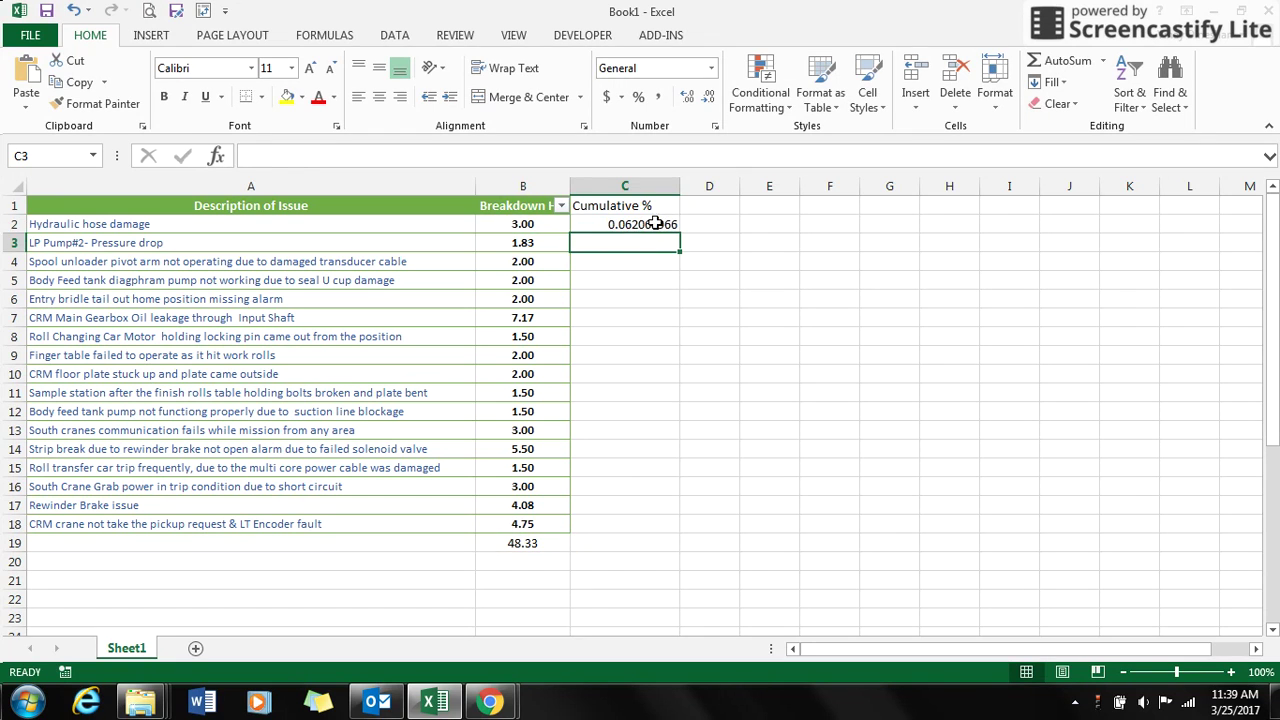
left_click(662, 224)
left_click_drag(677, 232, 673, 536)
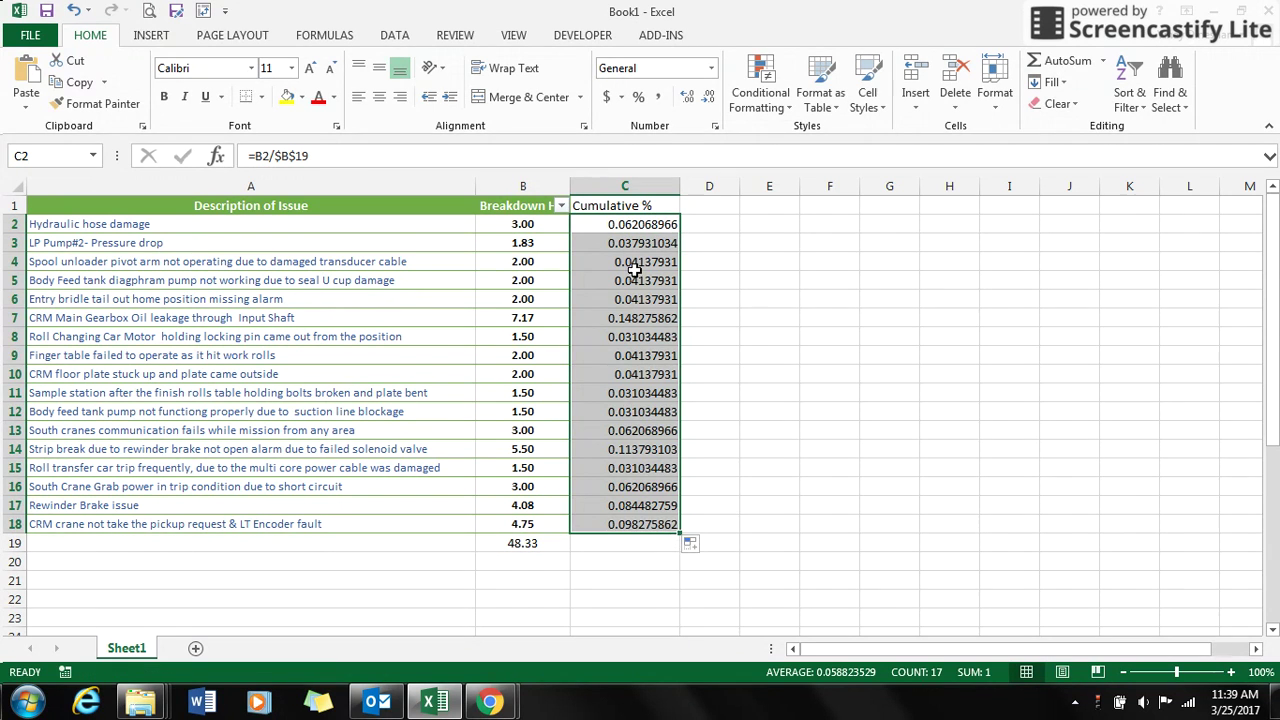
Format column C as centred two-decimal percentages, then select A1:C18 as chart data.
left_click(660, 186)
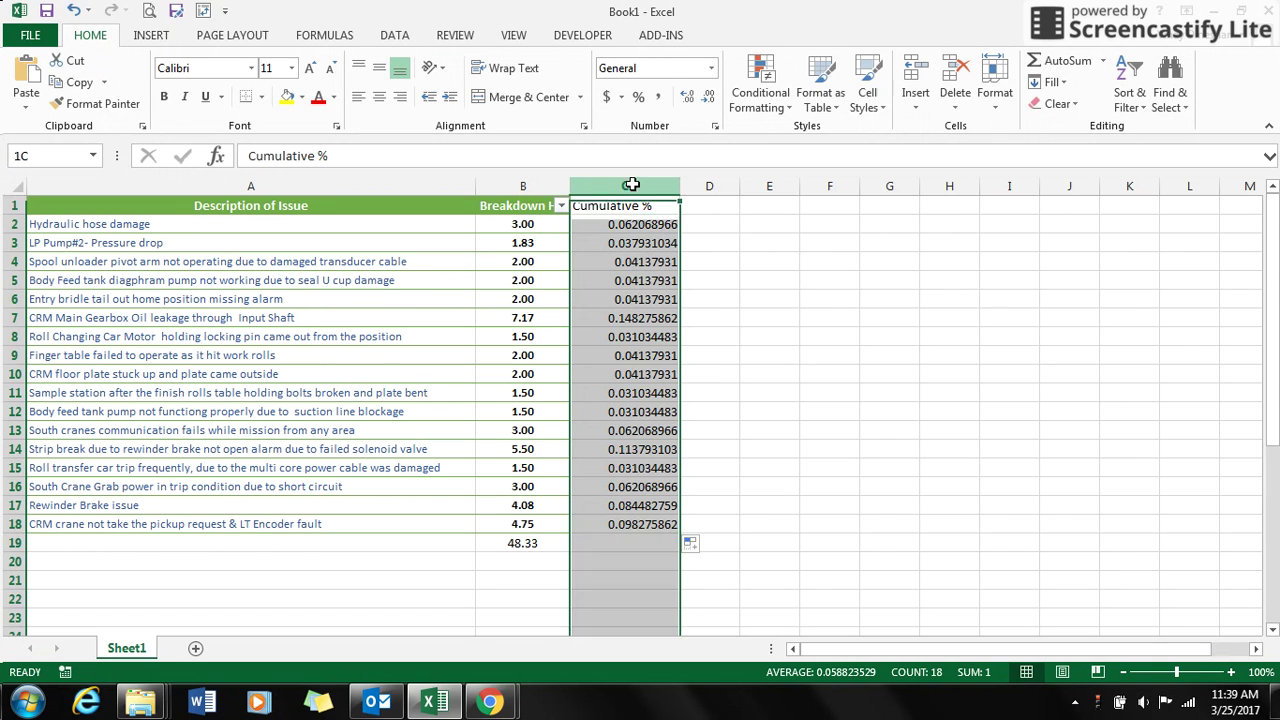
left_click(640, 98)
left_click(685, 100)
left_click(685, 100)
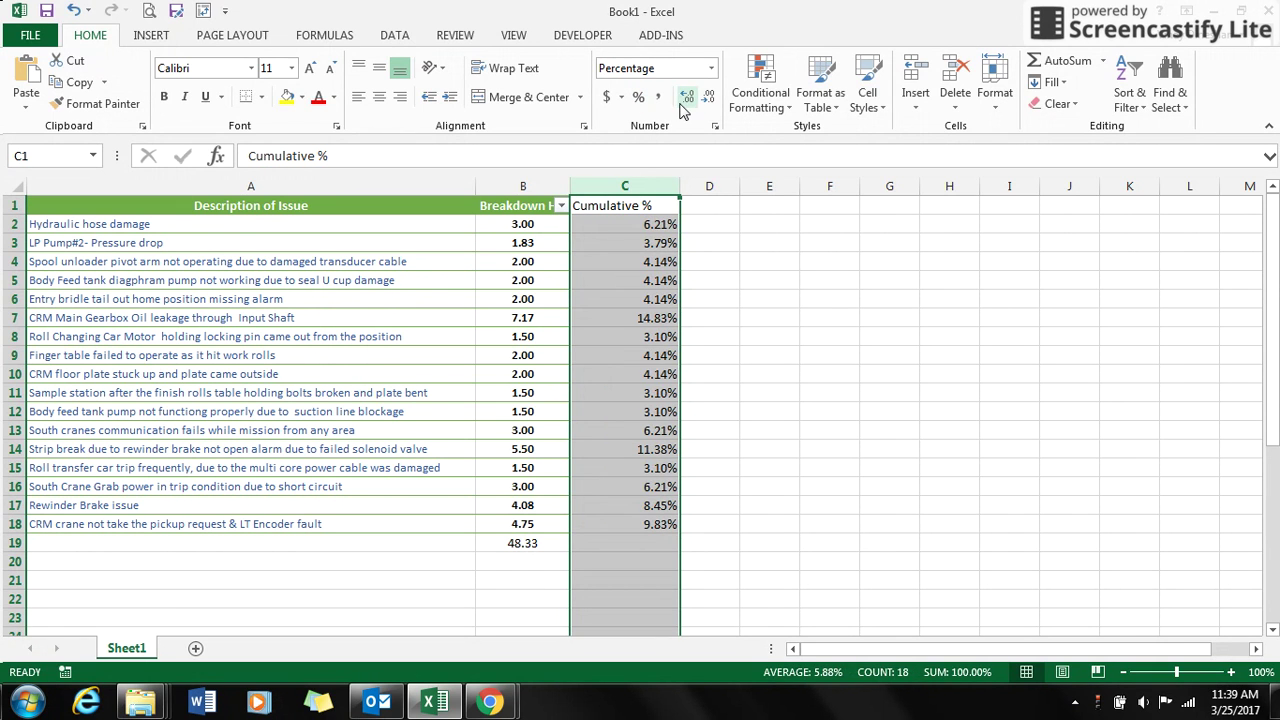
left_click(379, 97)
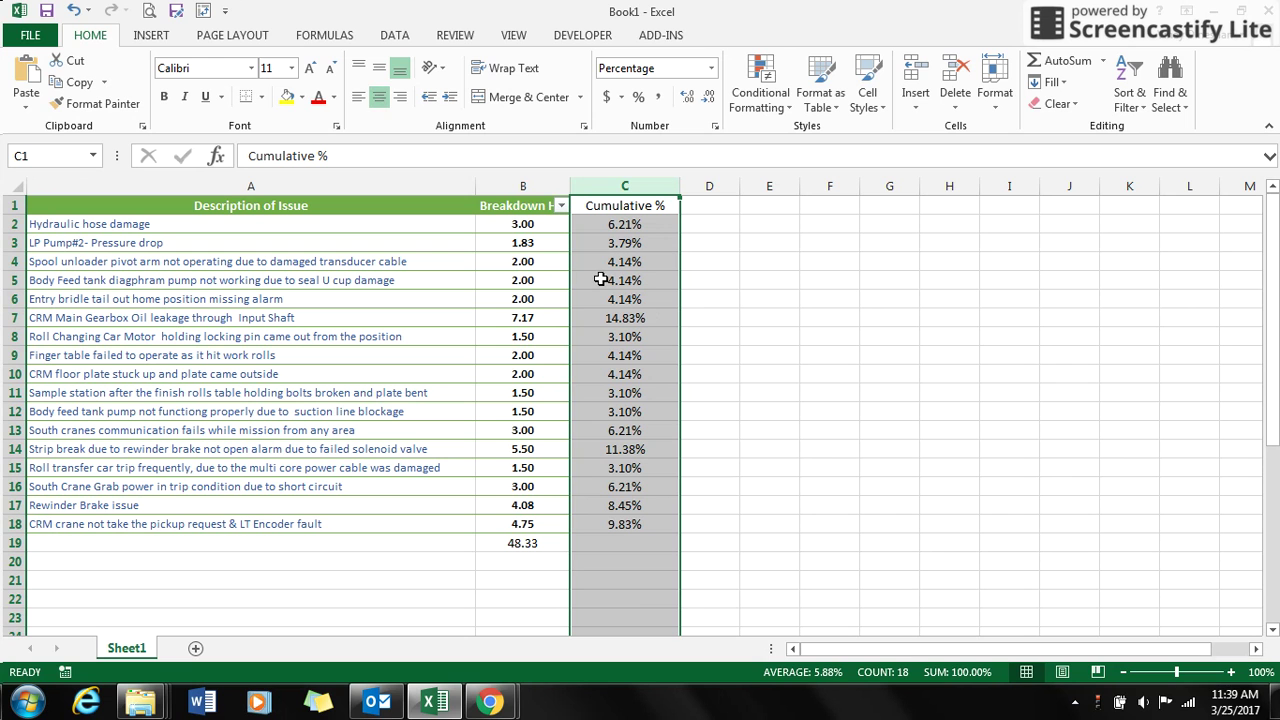
left_click_drag(82, 205, 655, 518)
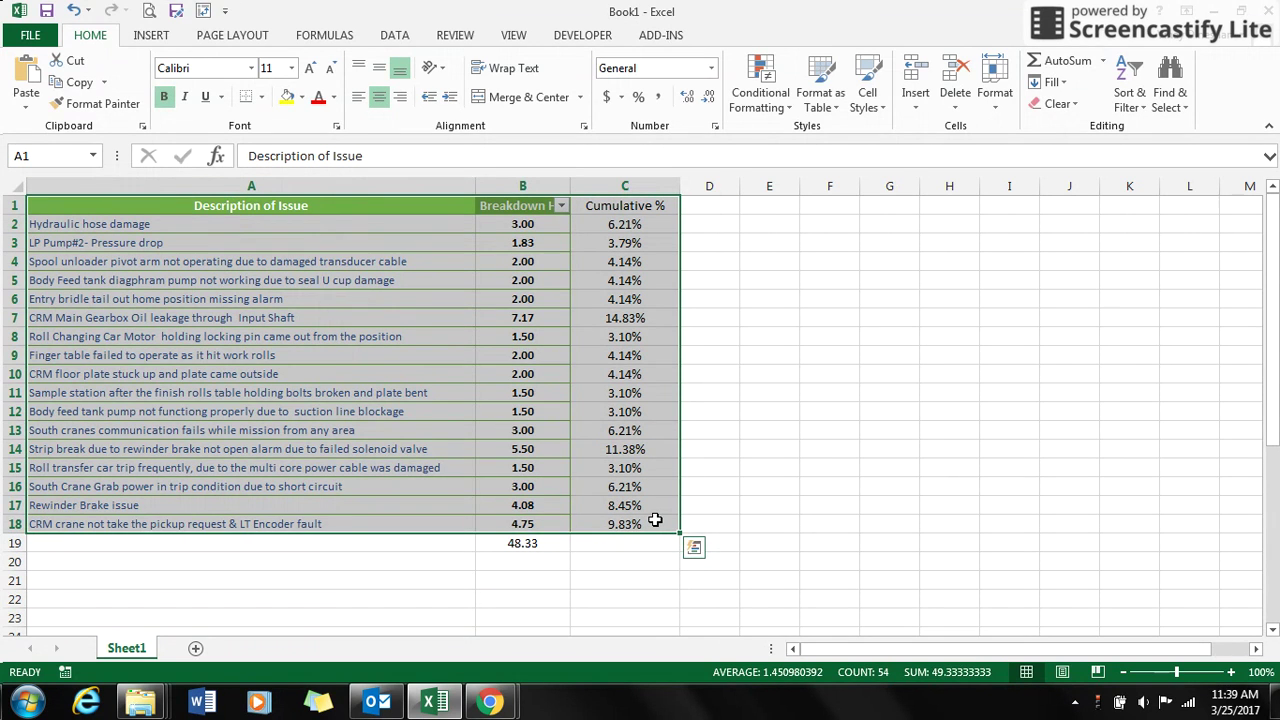
left_click(172, 44)
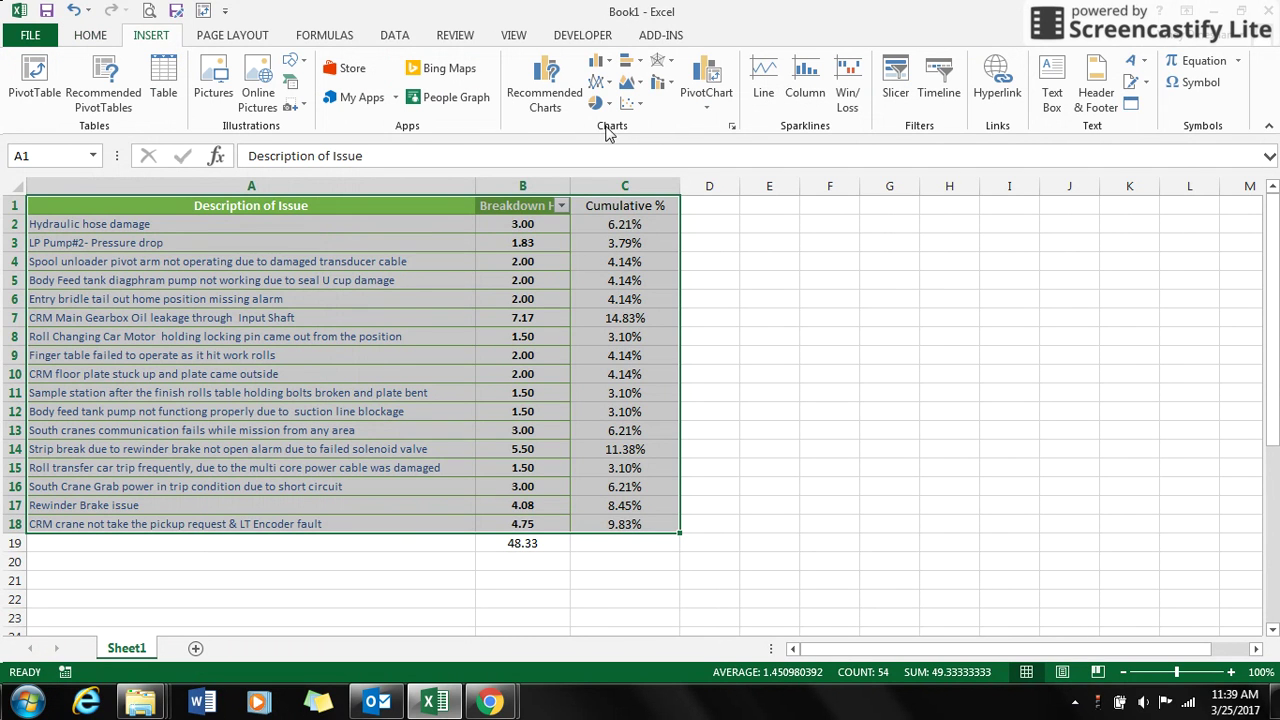
Insert a PivotChart & PivotTable from Sheet1!$A$1:$C$18 onto a new worksheet.
left_click(715, 117)
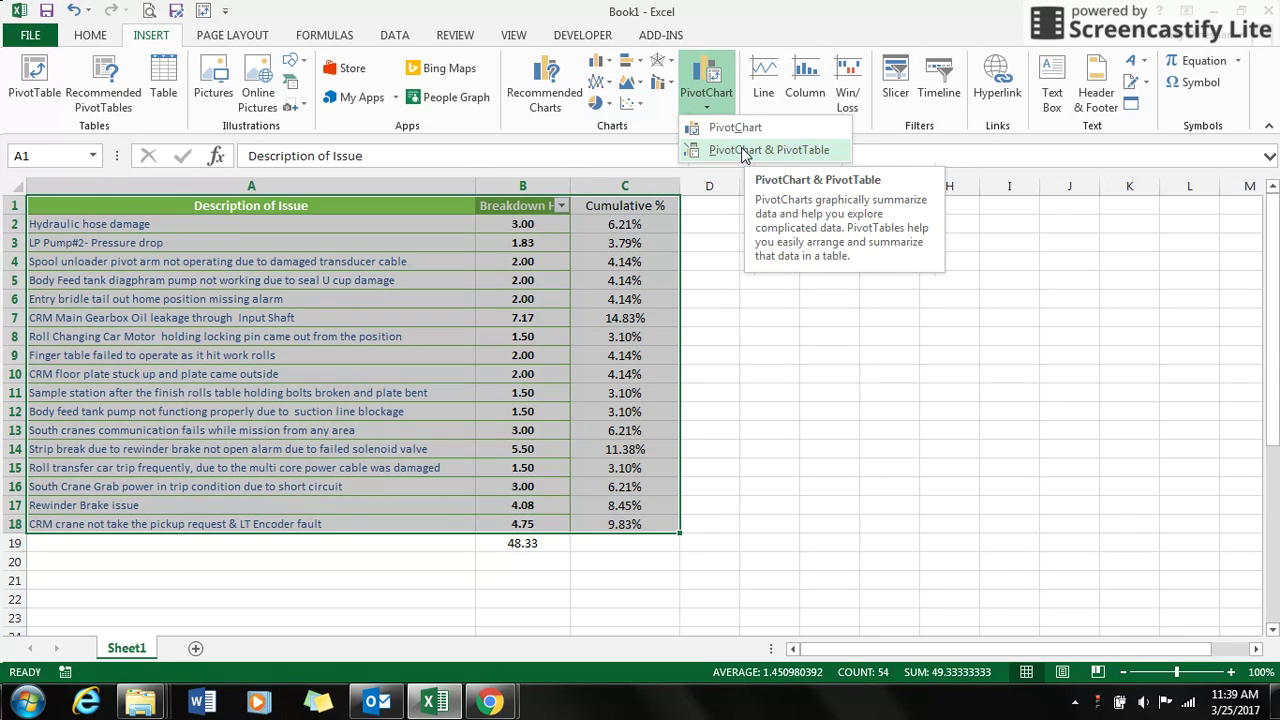
left_click(745, 152)
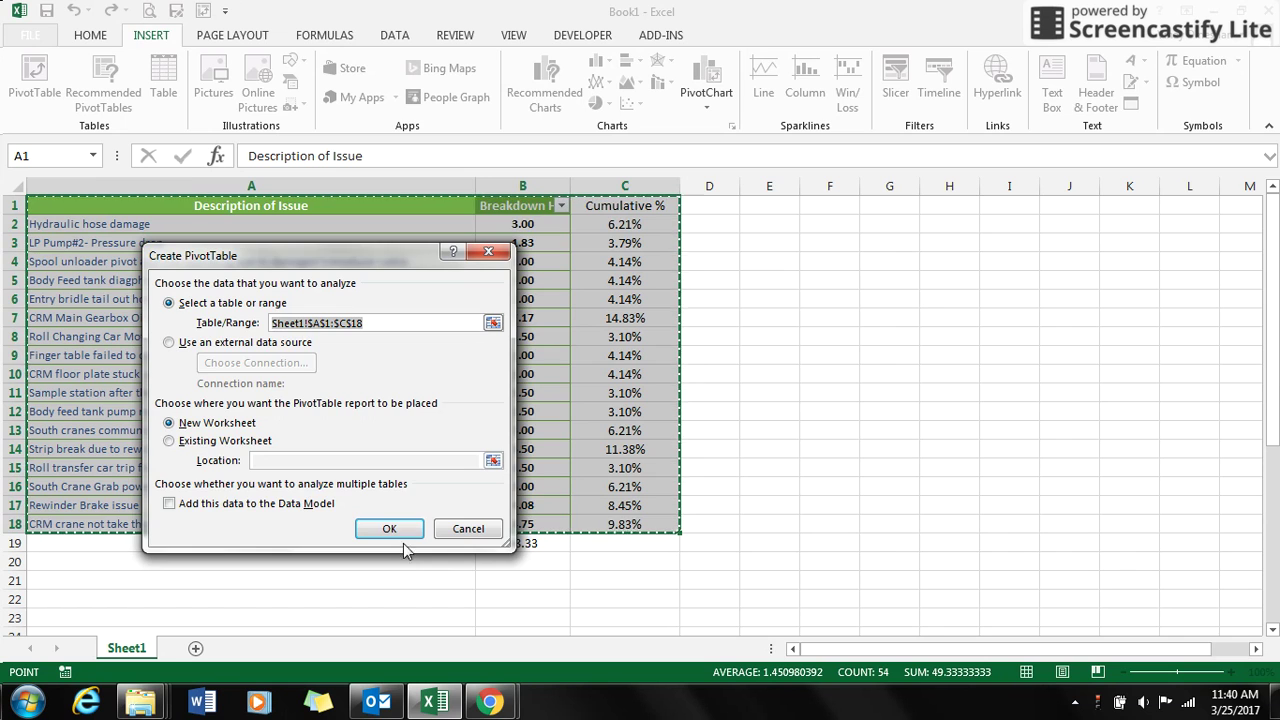
left_click(404, 530)
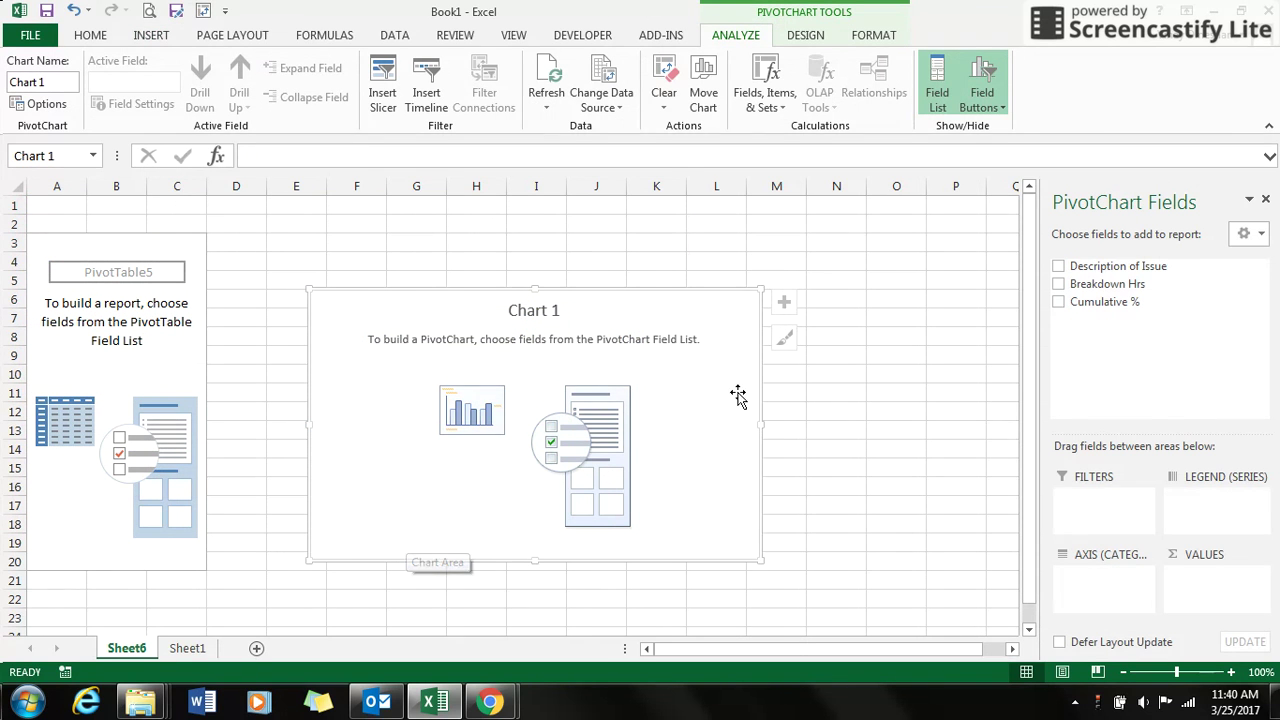
Use Description of Issue as rows with summed Breakdown Hrs and Cumulative %, then select the Cumulative % sums.
left_click(1058, 267)
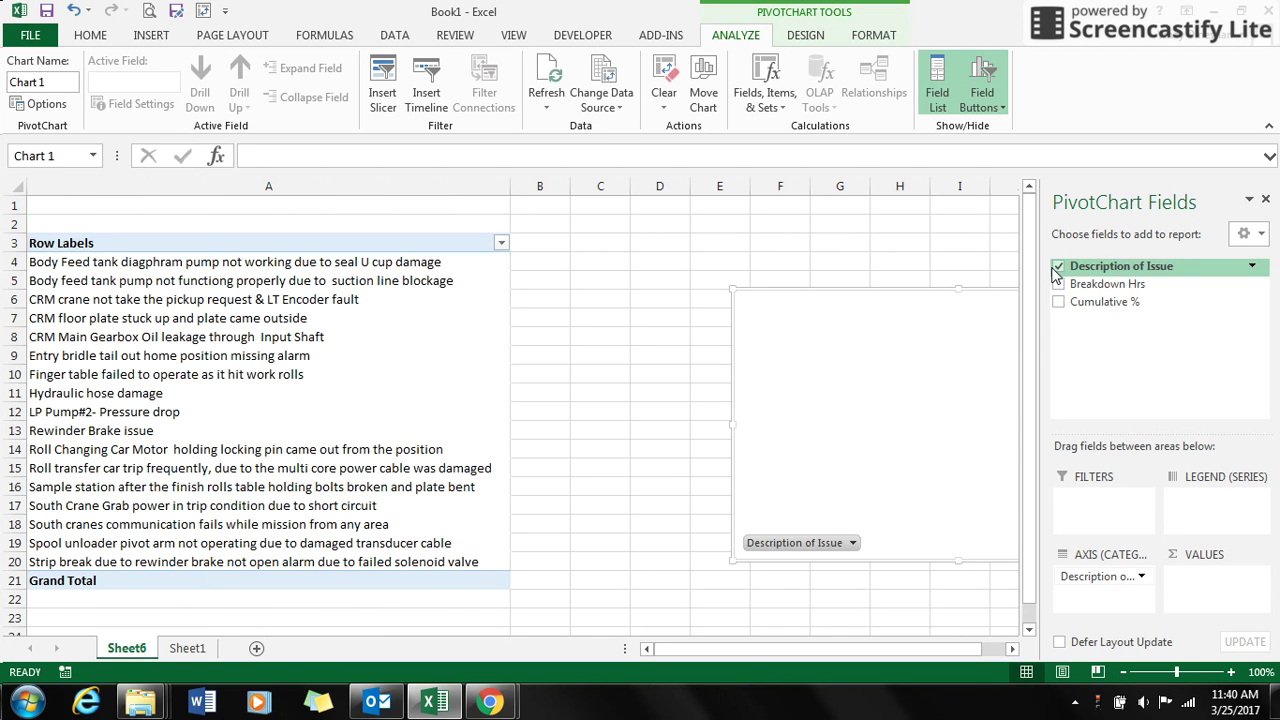
left_click(1058, 284)
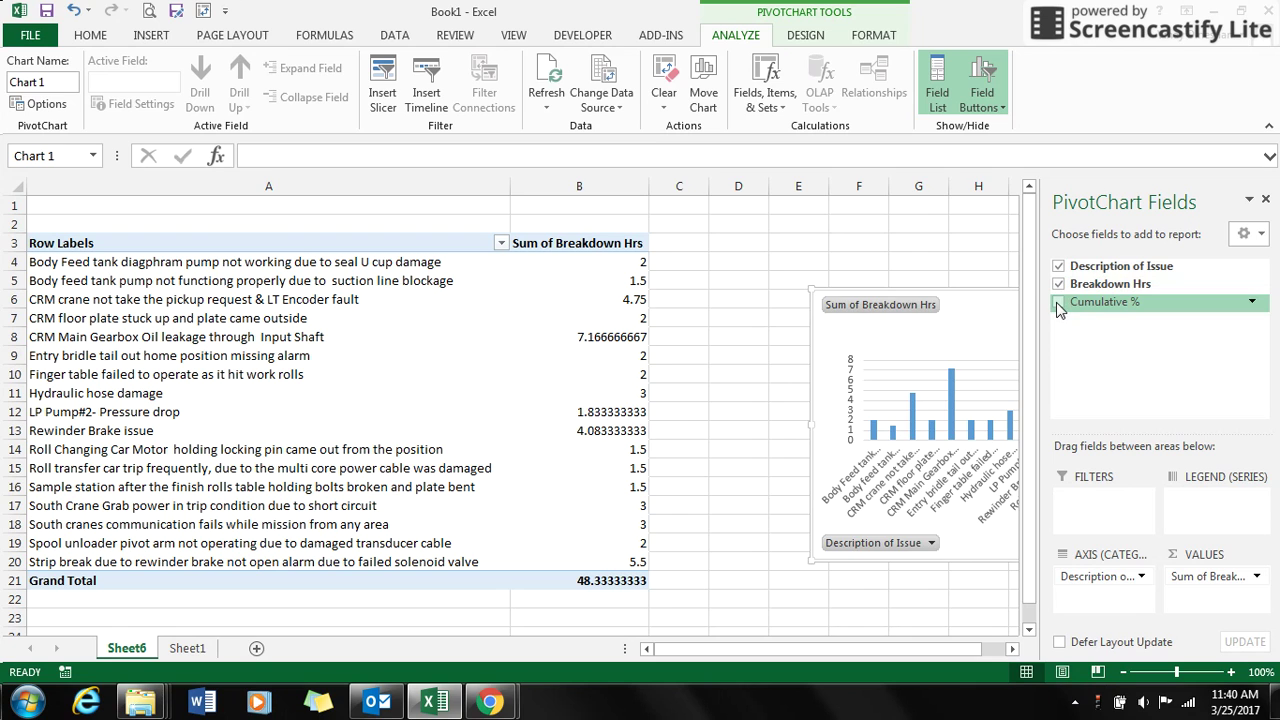
left_click(1058, 305)
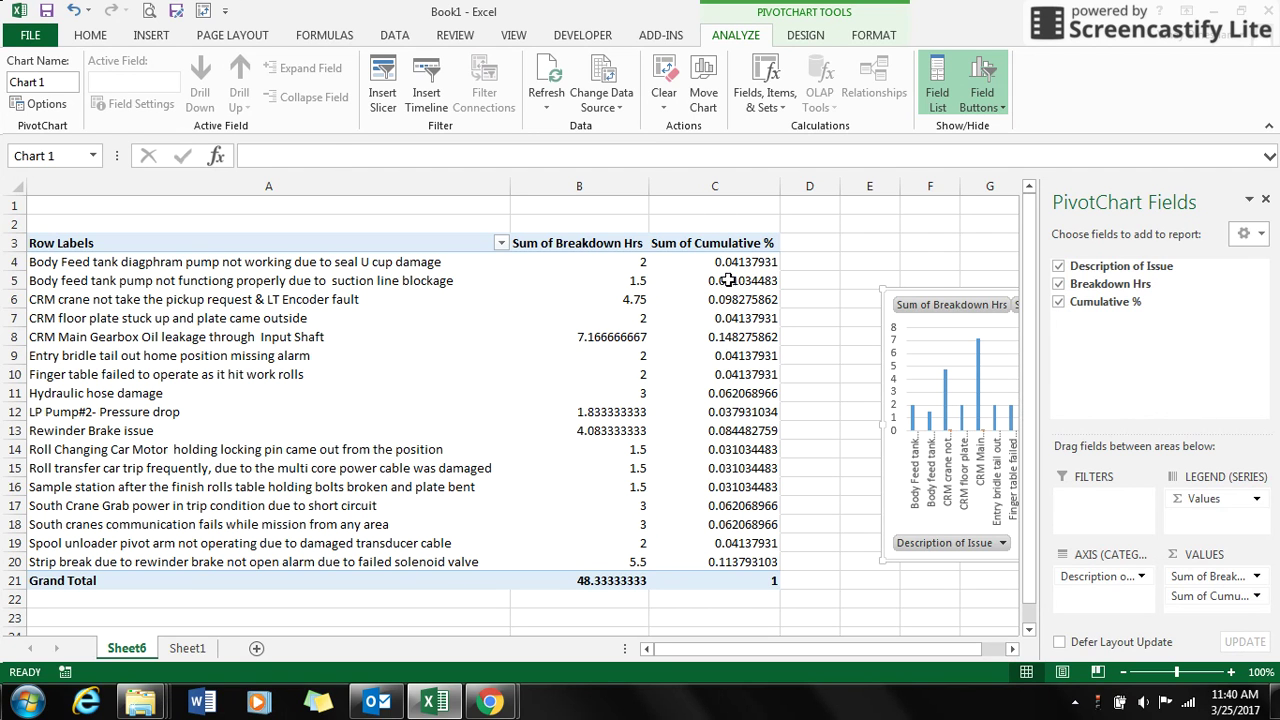
left_click_drag(734, 261, 764, 586)
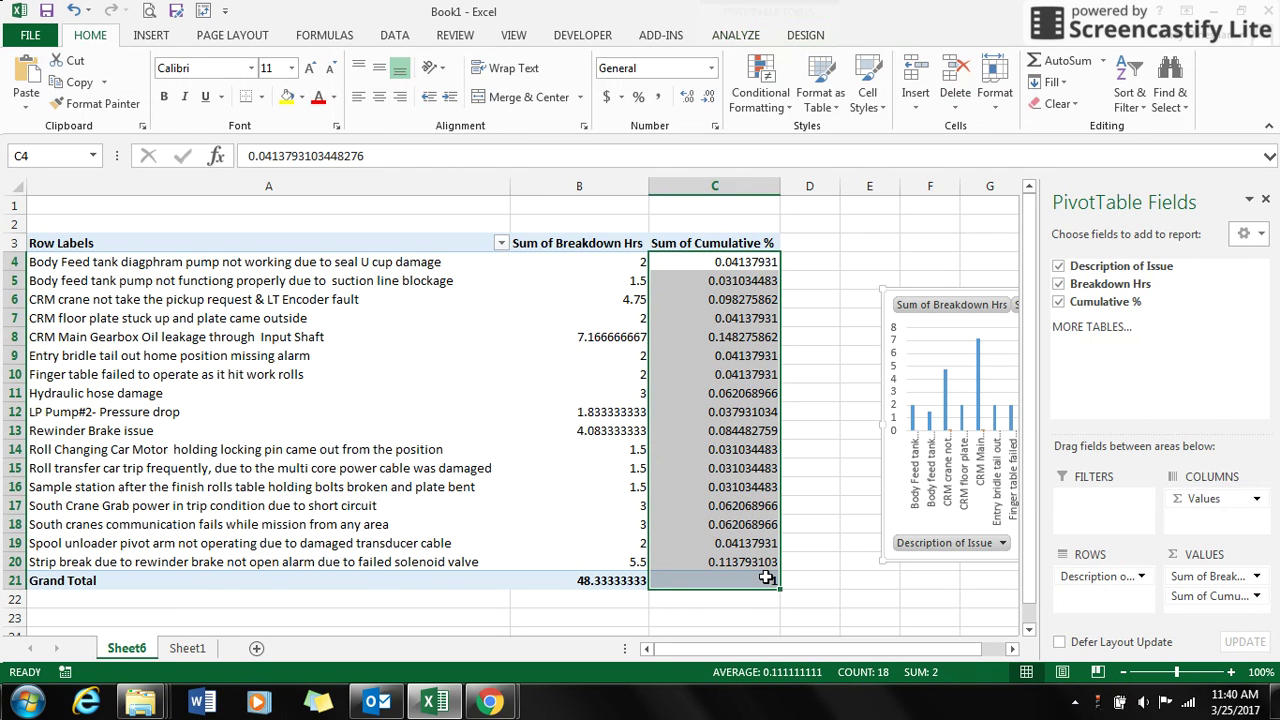
Format Cumulative % as centred two-decimal percentages and Breakdown Hrs as centred two-decimal numbers.
left_click(638, 96)
left_click(685, 99)
left_click(685, 99)
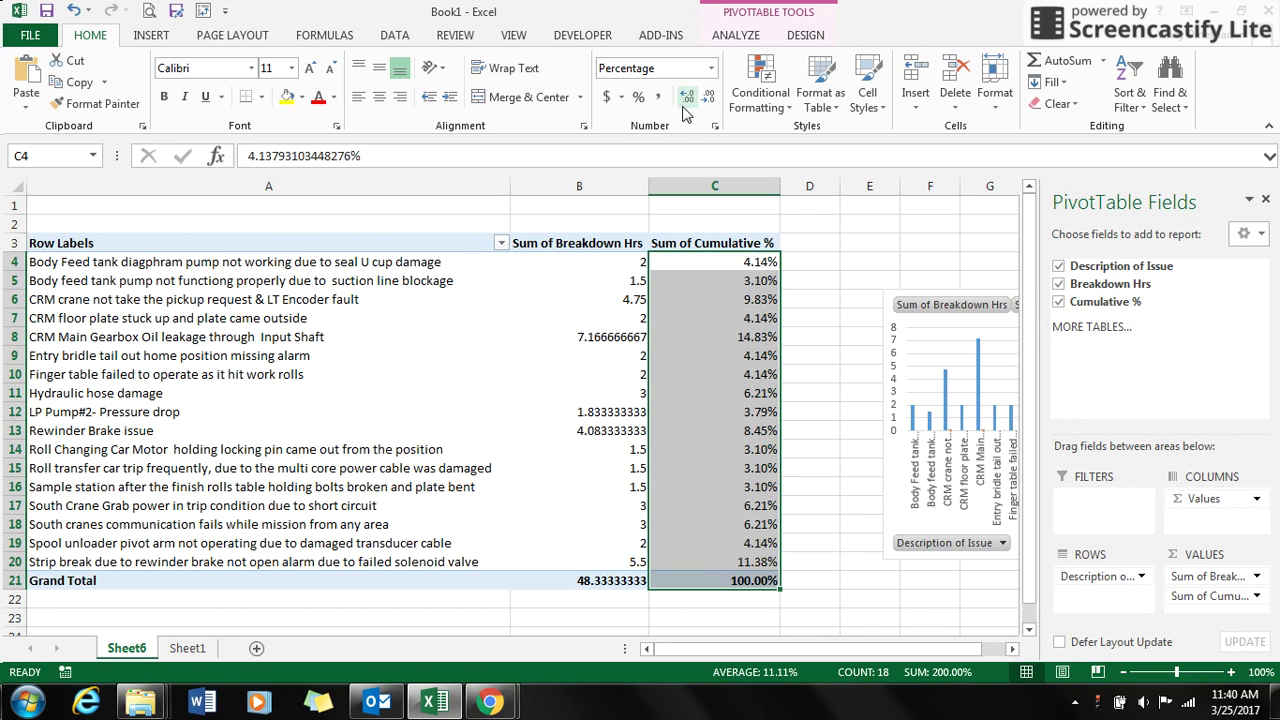
left_click(373, 104)
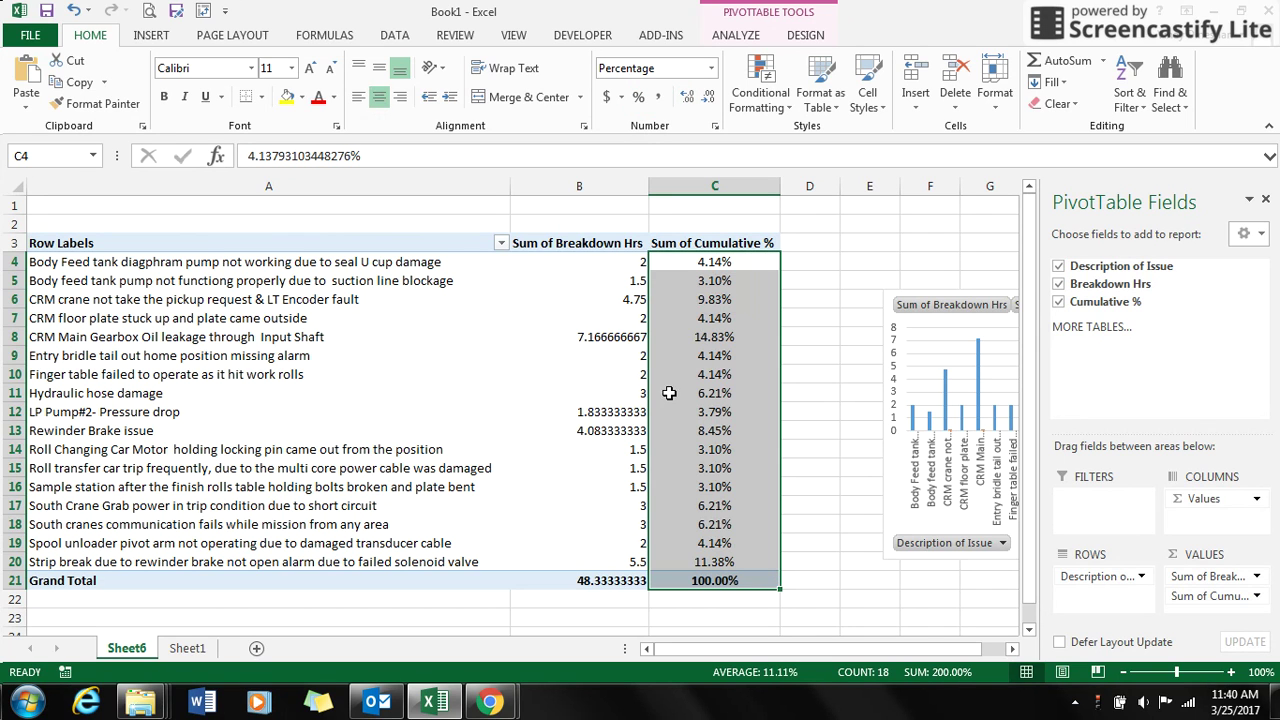
left_click_drag(624, 262, 642, 580)
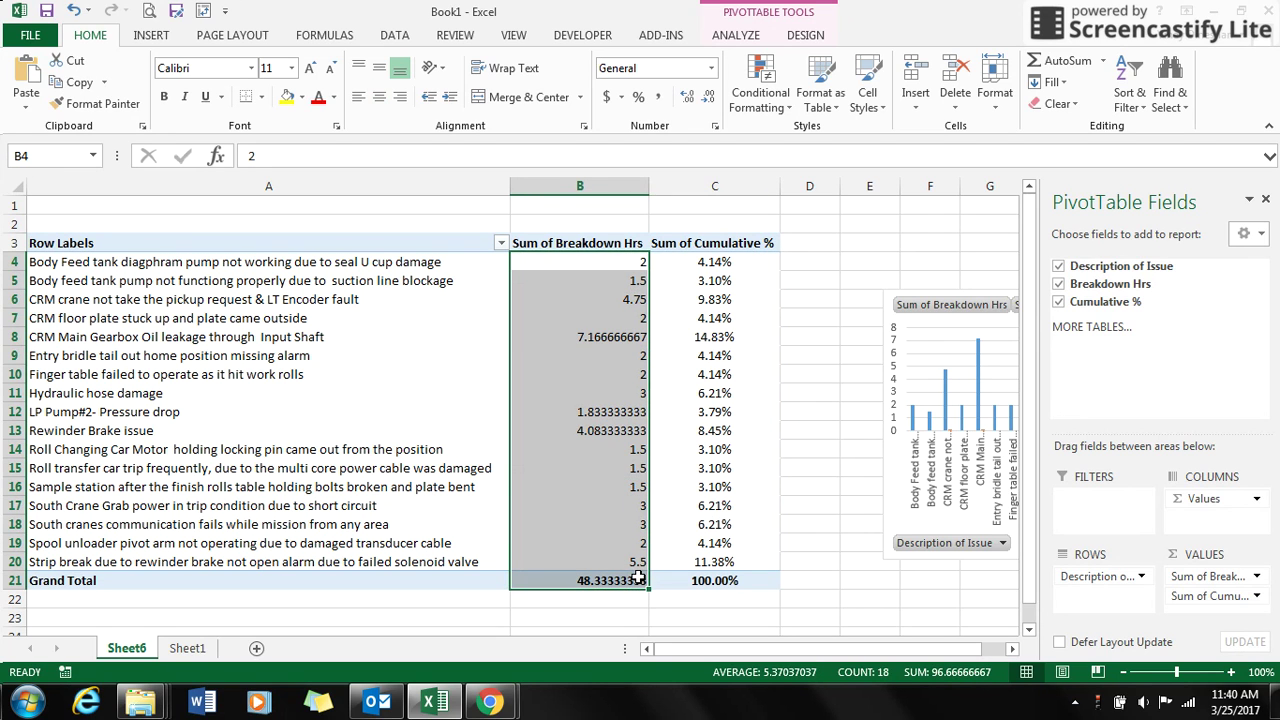
left_click(687, 99)
left_click(687, 99)
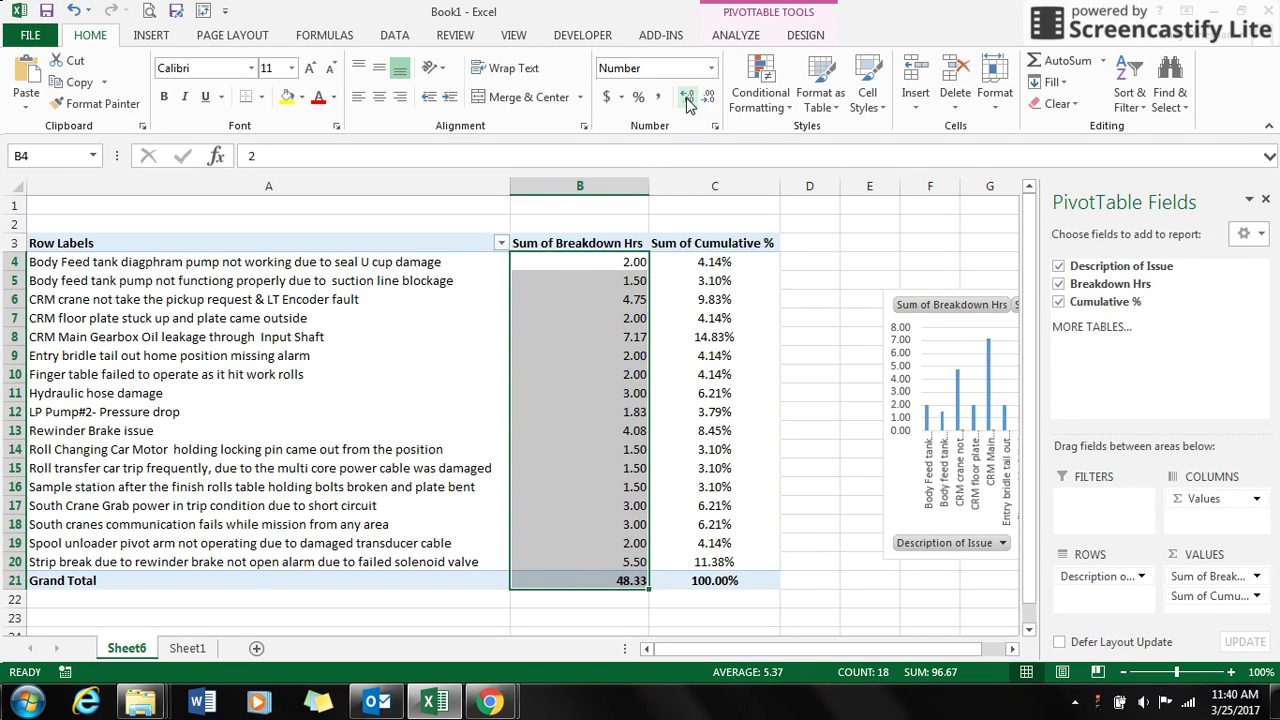
left_click(379, 97)
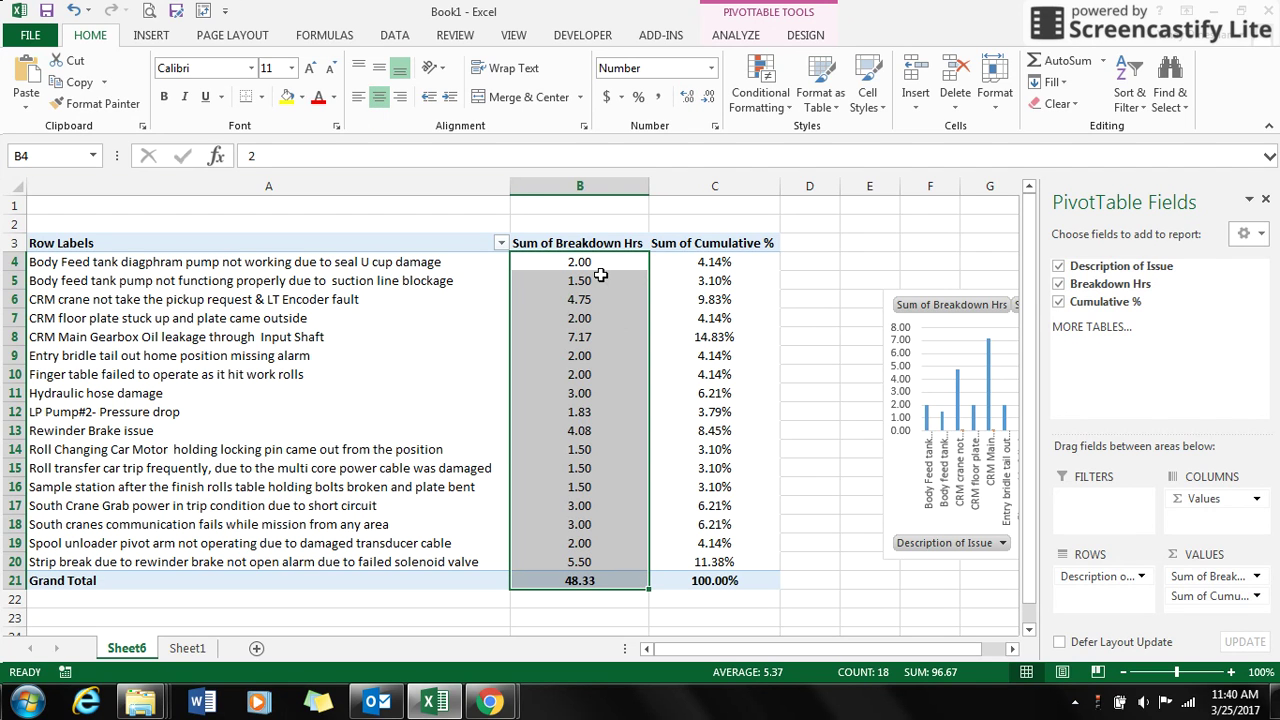
Sort the issues by Breakdown Hrs from largest to smallest, 7.17 down to 1.50.
left_click_drag(606, 258, 636, 562)
left_click(1120, 108)
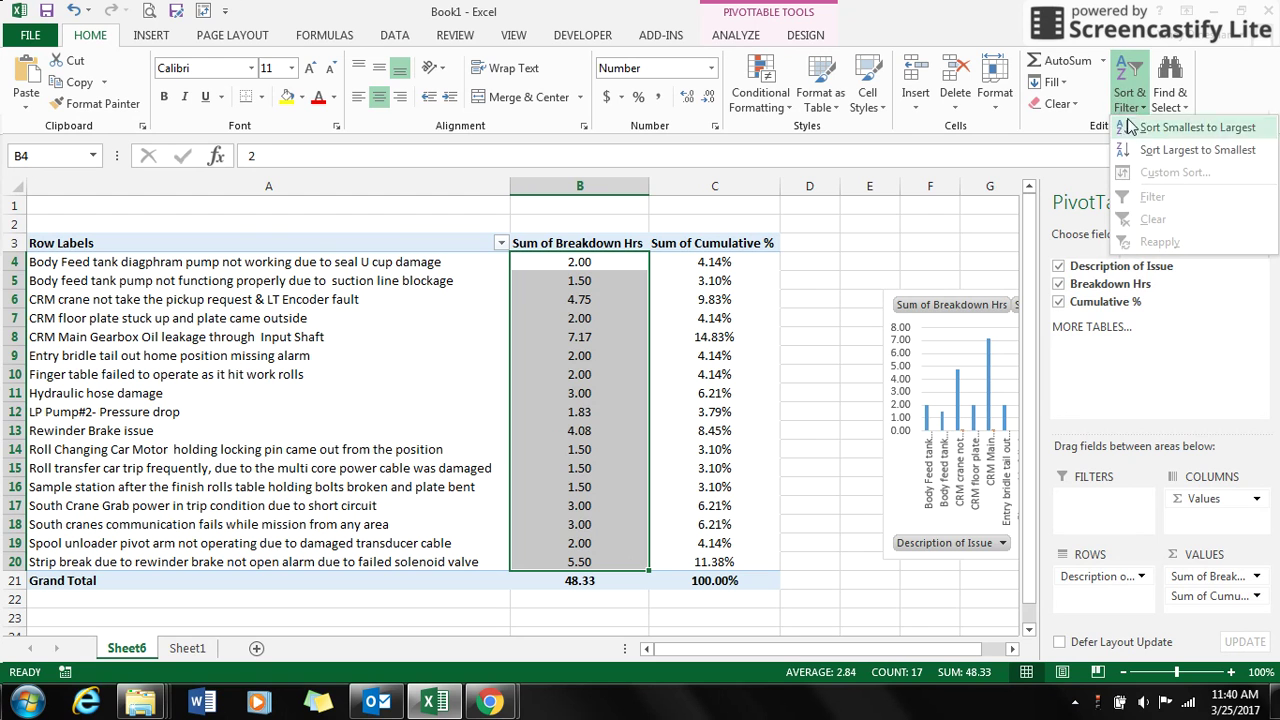
left_click(1156, 147)
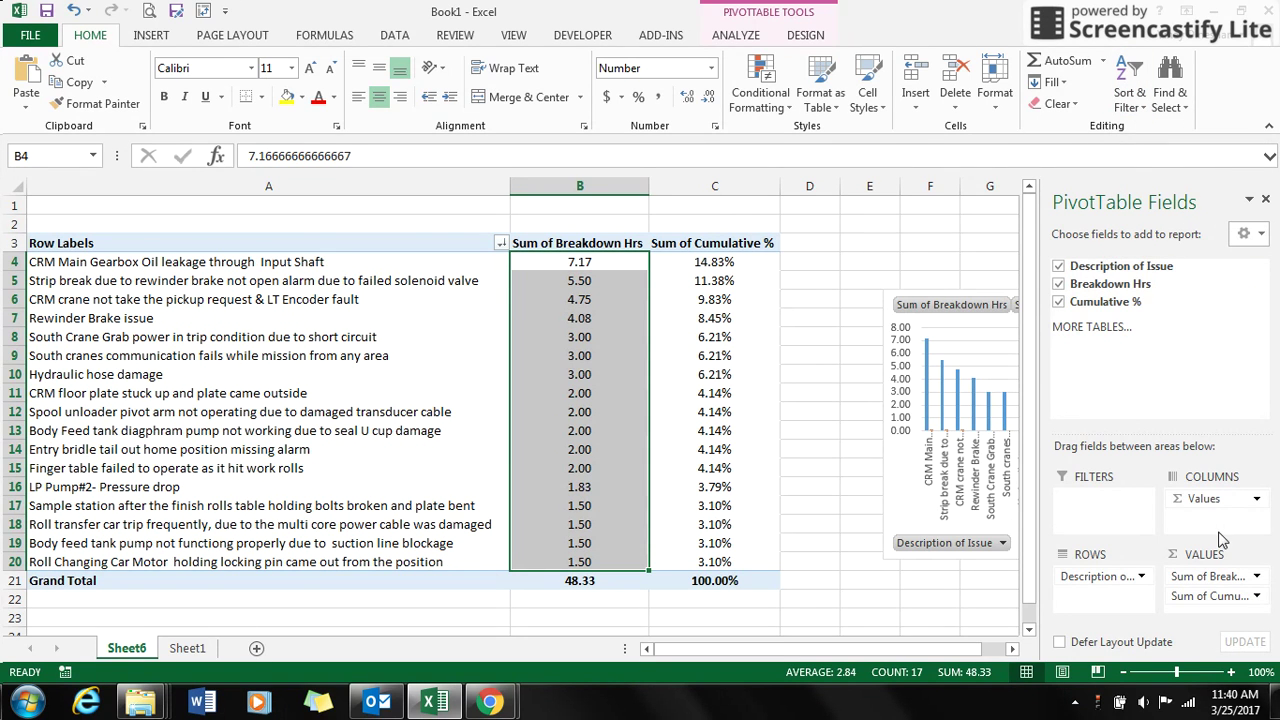
In Value Field Settings, set Sum of Cumulative % to Show Values As Running Total In.
left_click(1220, 597)
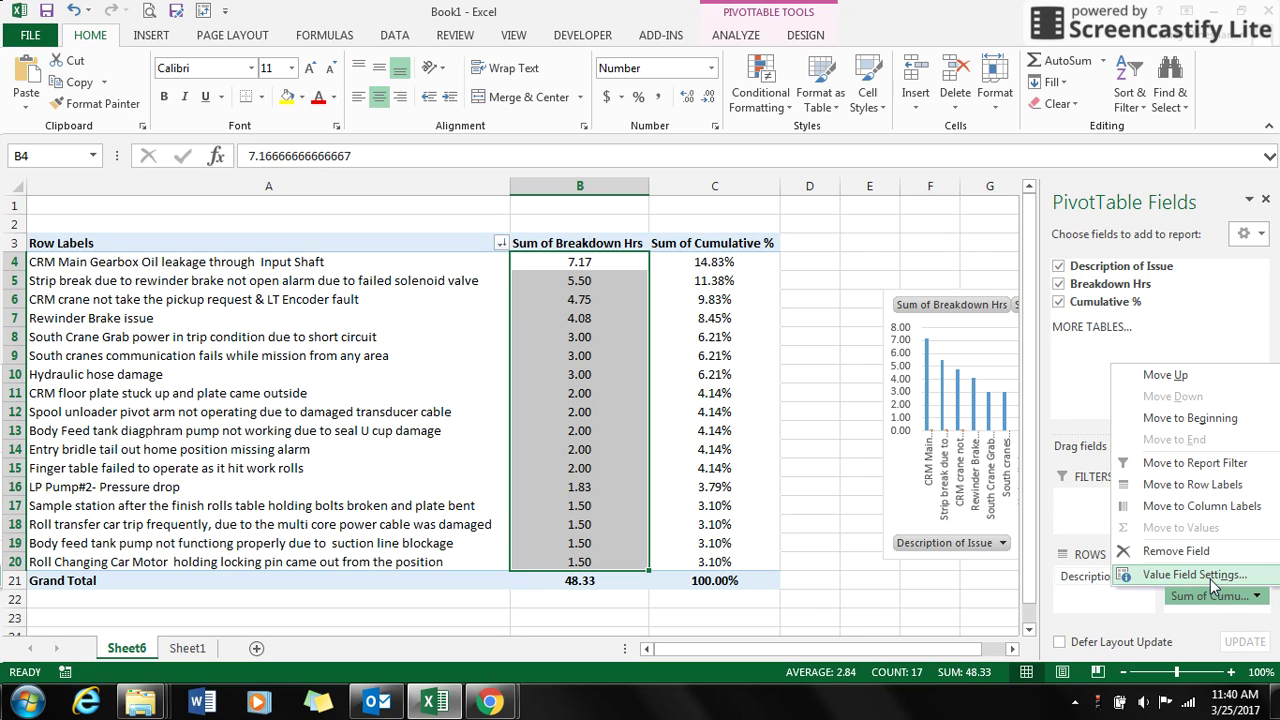
left_click(1195, 575)
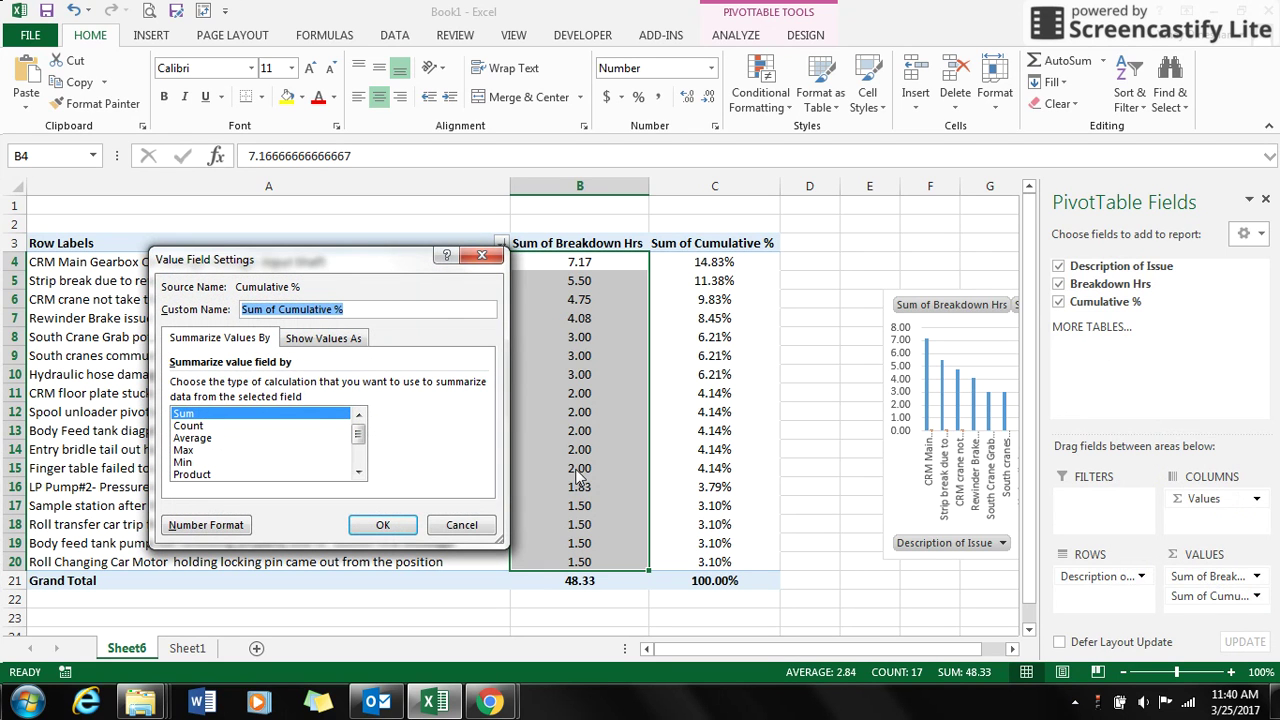
left_click(318, 340)
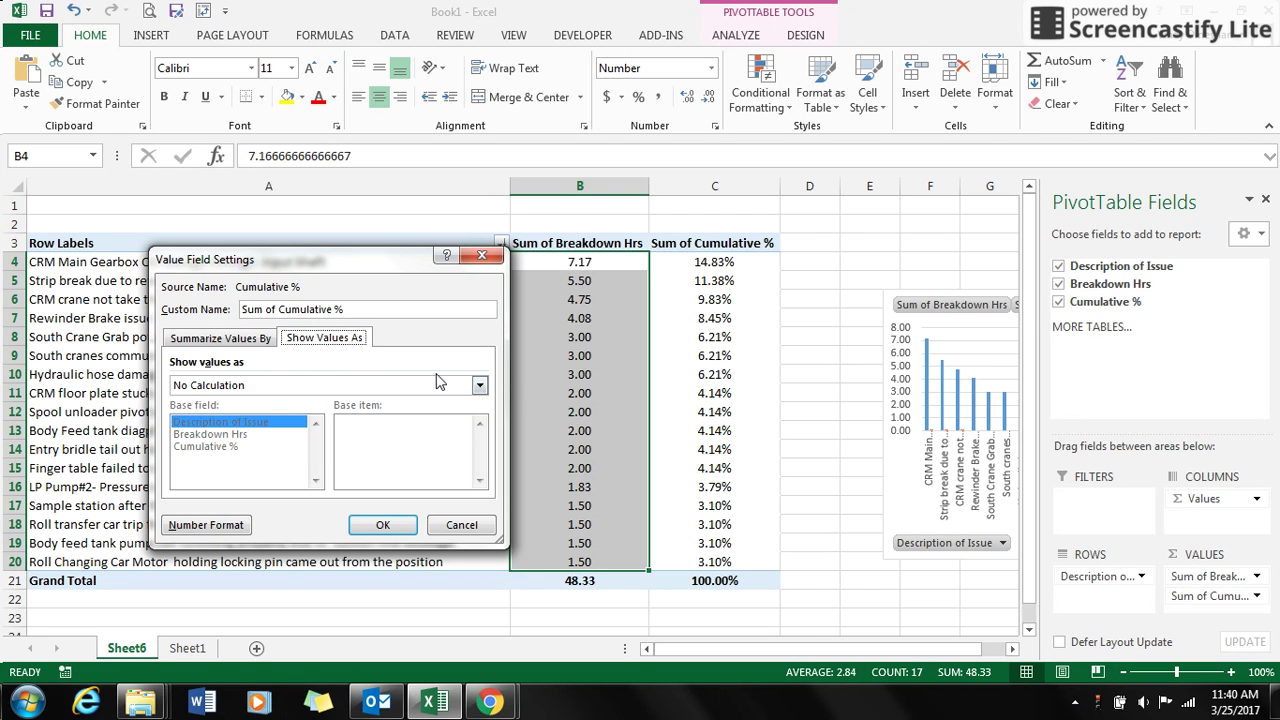
left_click(478, 393)
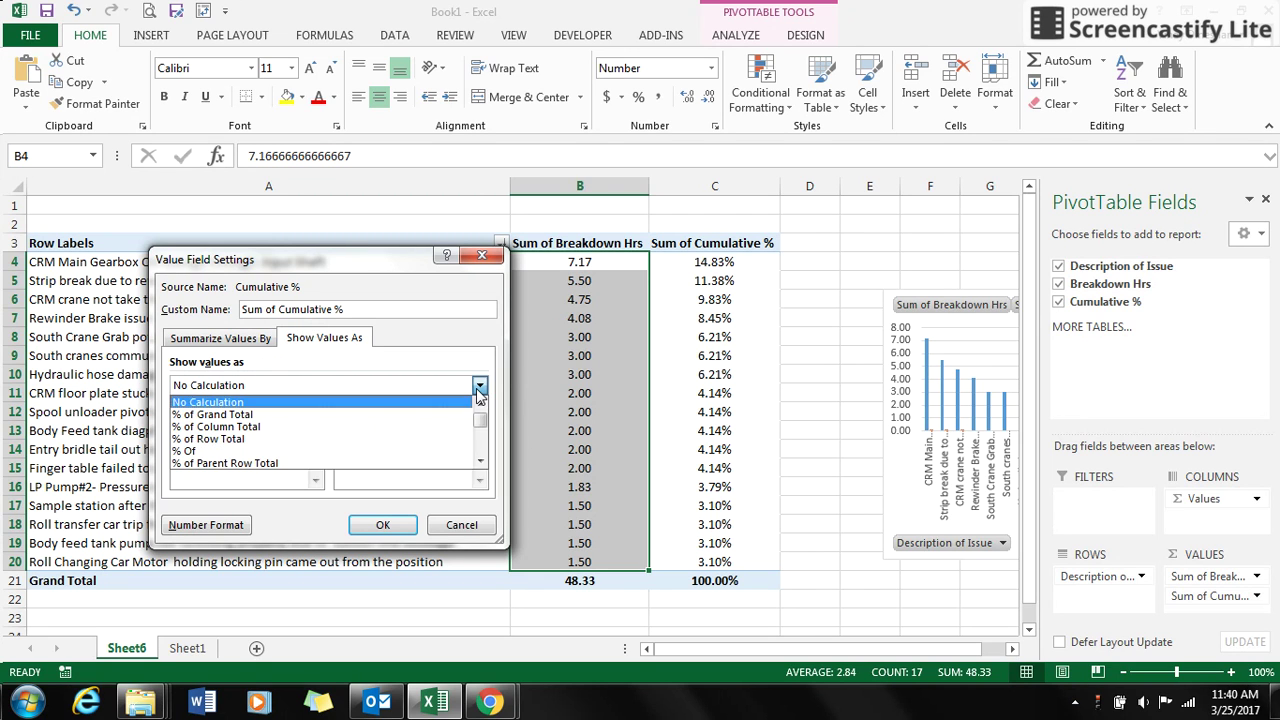
left_click(480, 462)
left_click(480, 462)
left_click(480, 462)
left_click(480, 462)
left_click(480, 462)
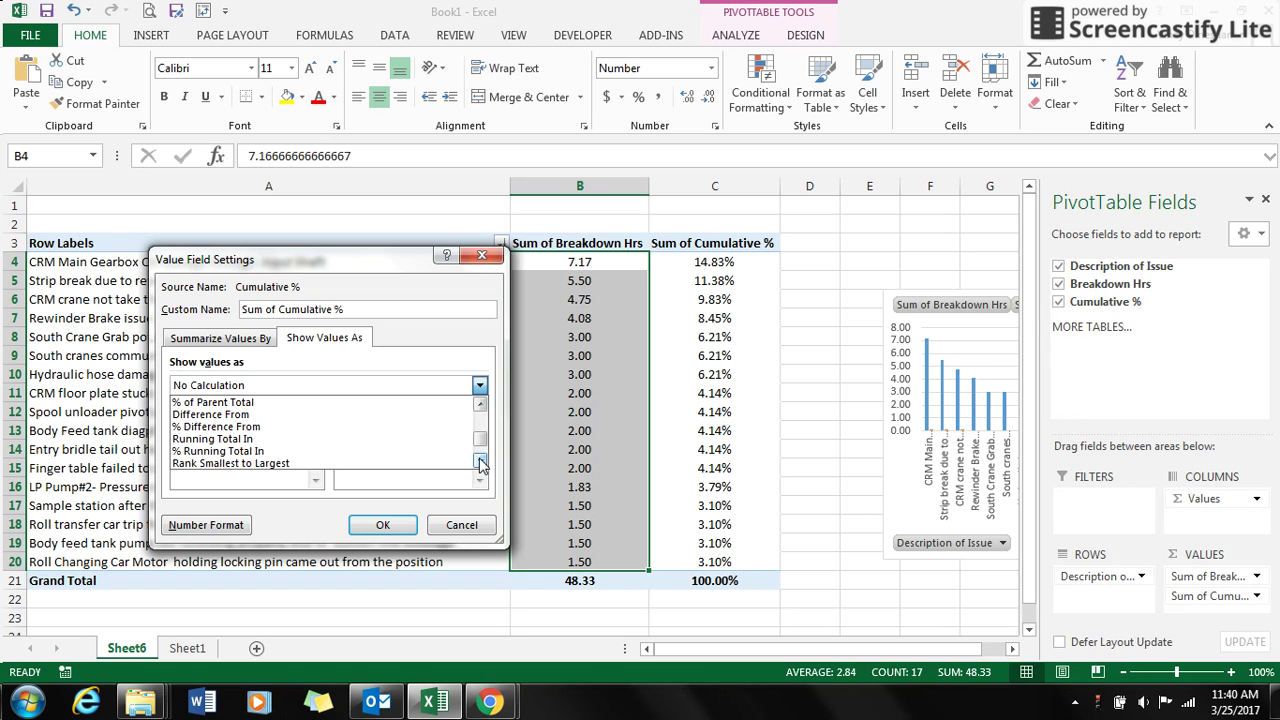
left_click(309, 440)
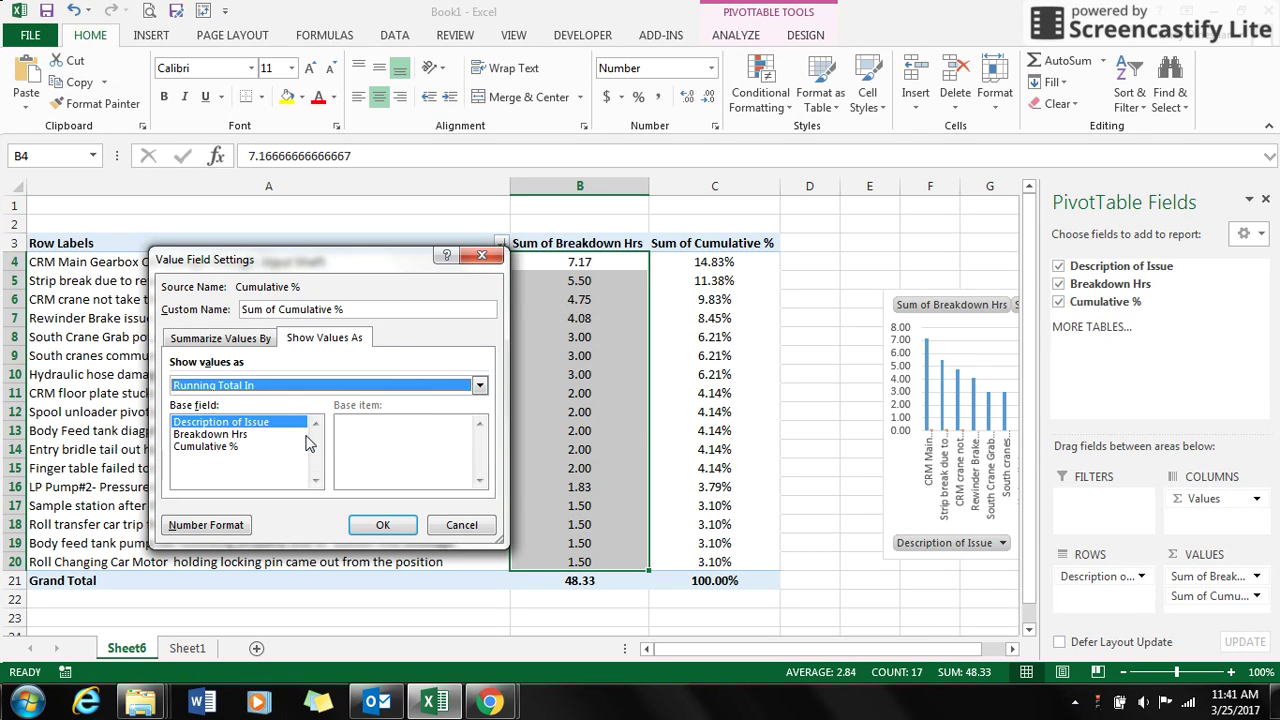
Apply the running total setting and move the PivotChart left over columns A–C.
left_click(372, 522)
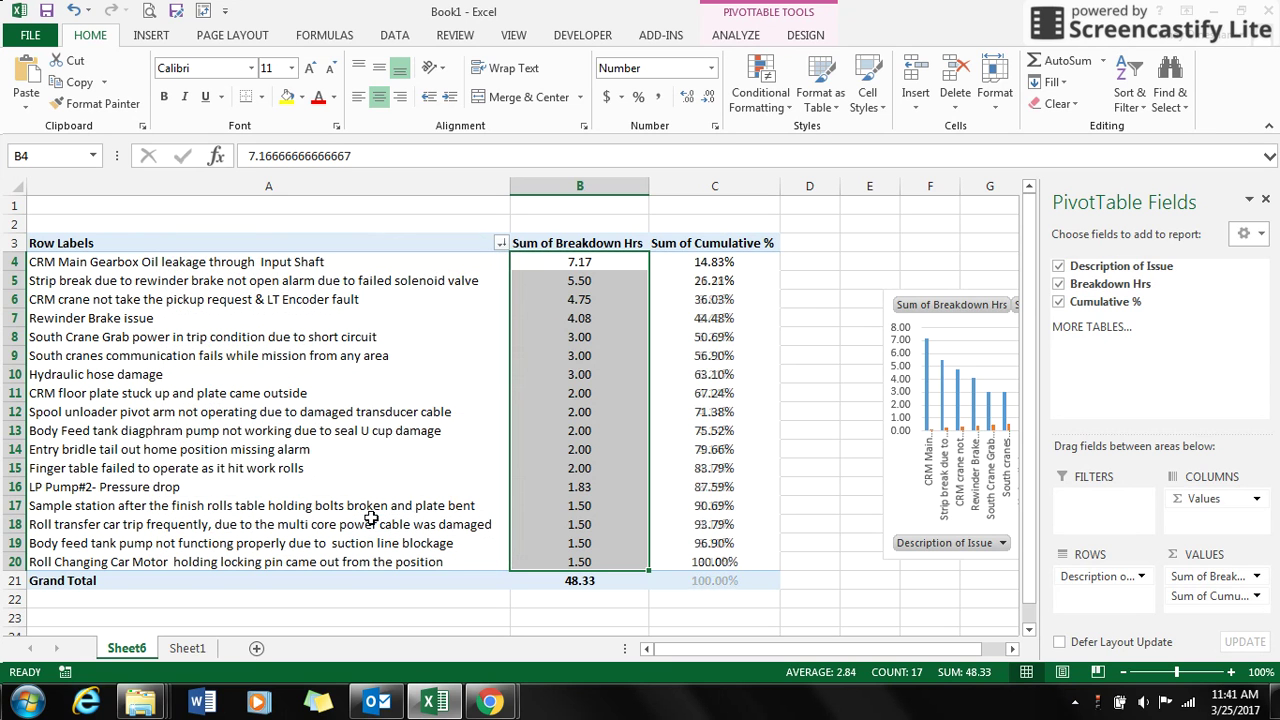
left_click(904, 506)
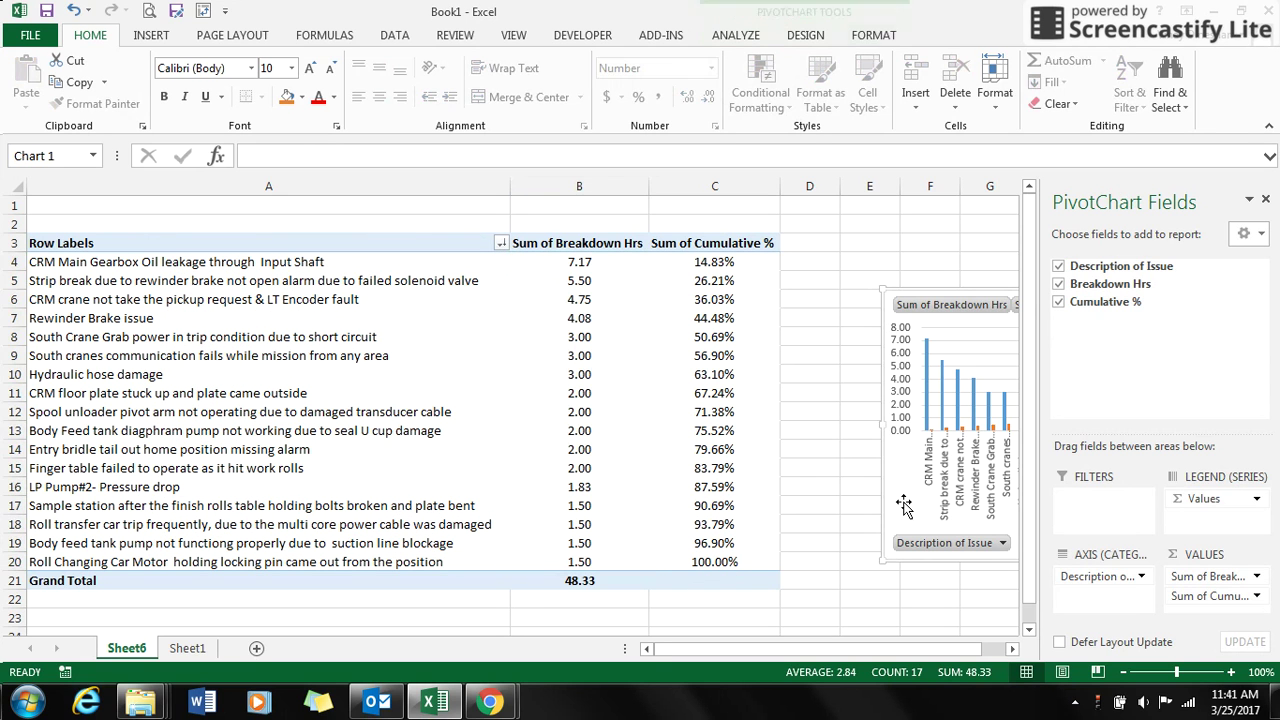
left_click_drag(904, 506, 365, 485)
Make the chart a combo with Cumulative % as a Line with Markers on the secondary axis.
right_click(714, 515)
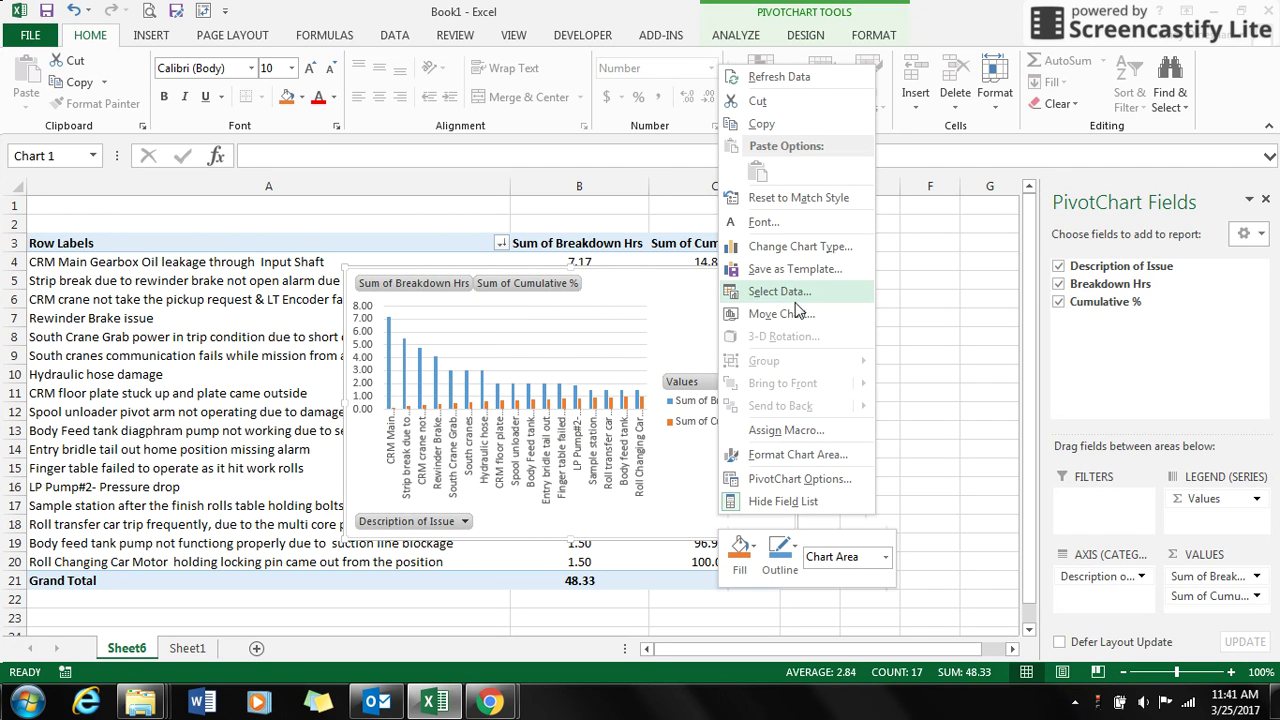
left_click(813, 260)
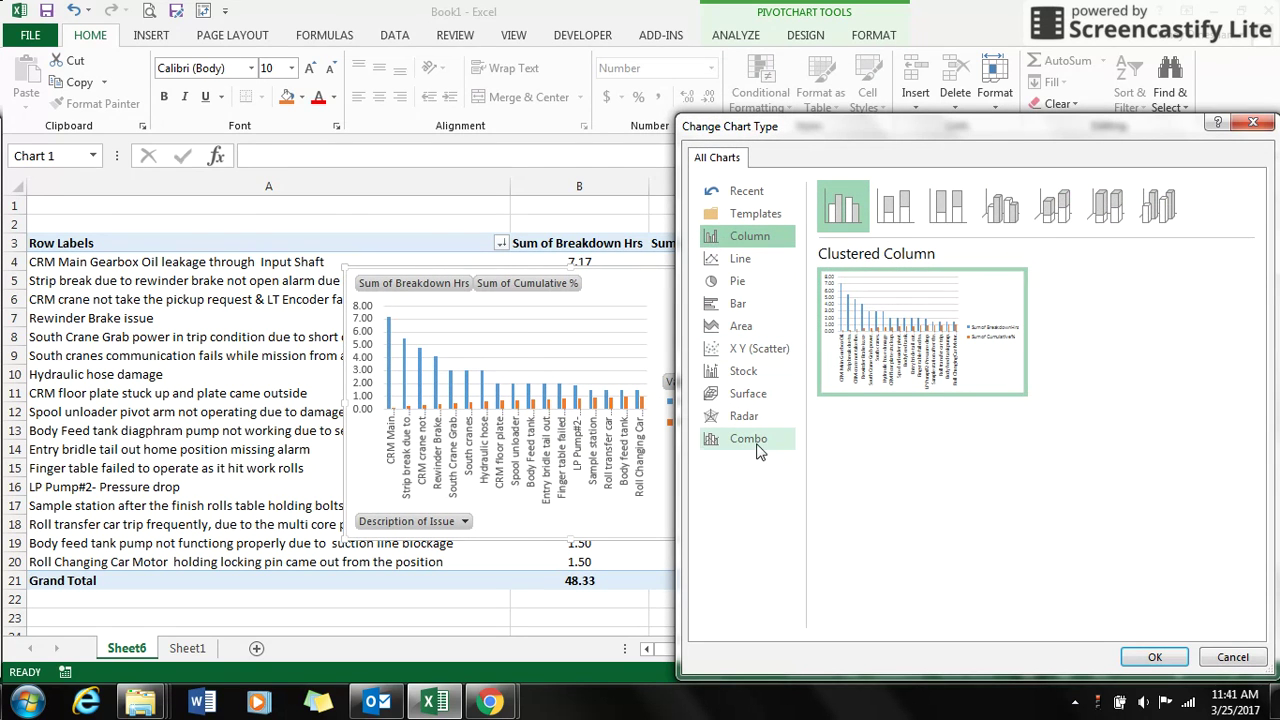
left_click(748, 438)
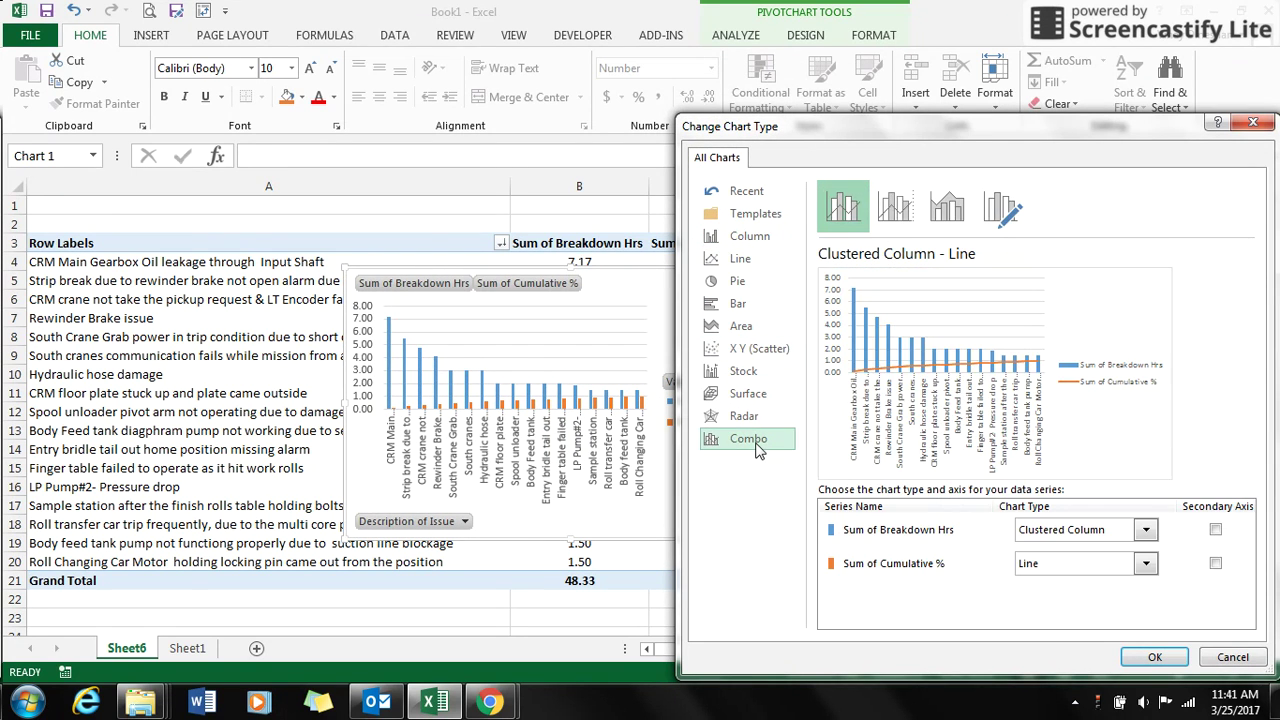
left_click(1215, 563)
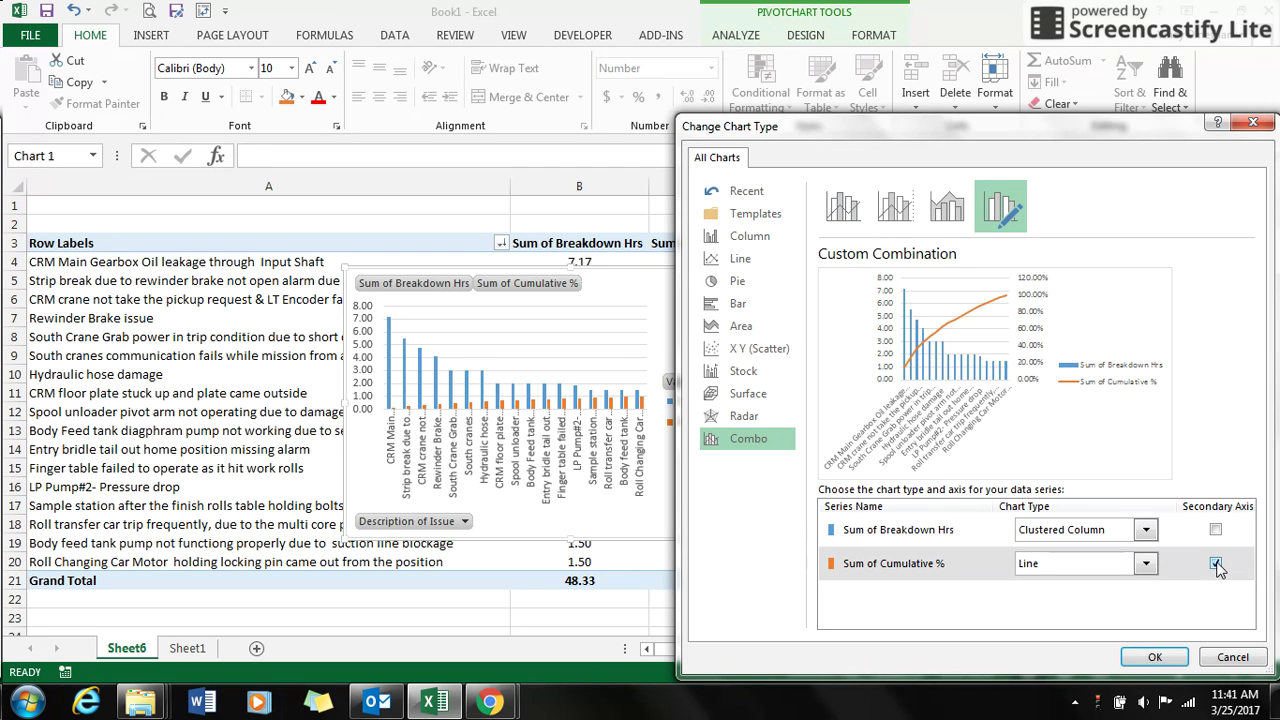
left_click(1146, 564)
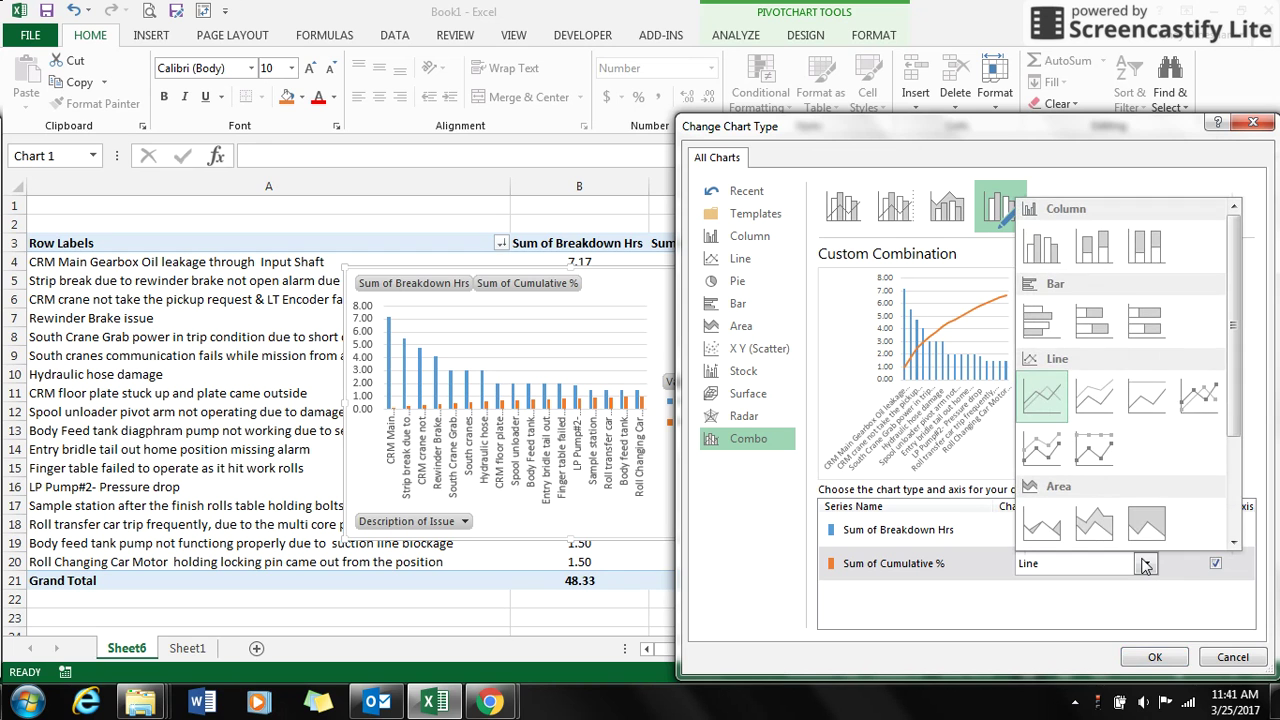
left_click(1190, 412)
left_click(1155, 657)
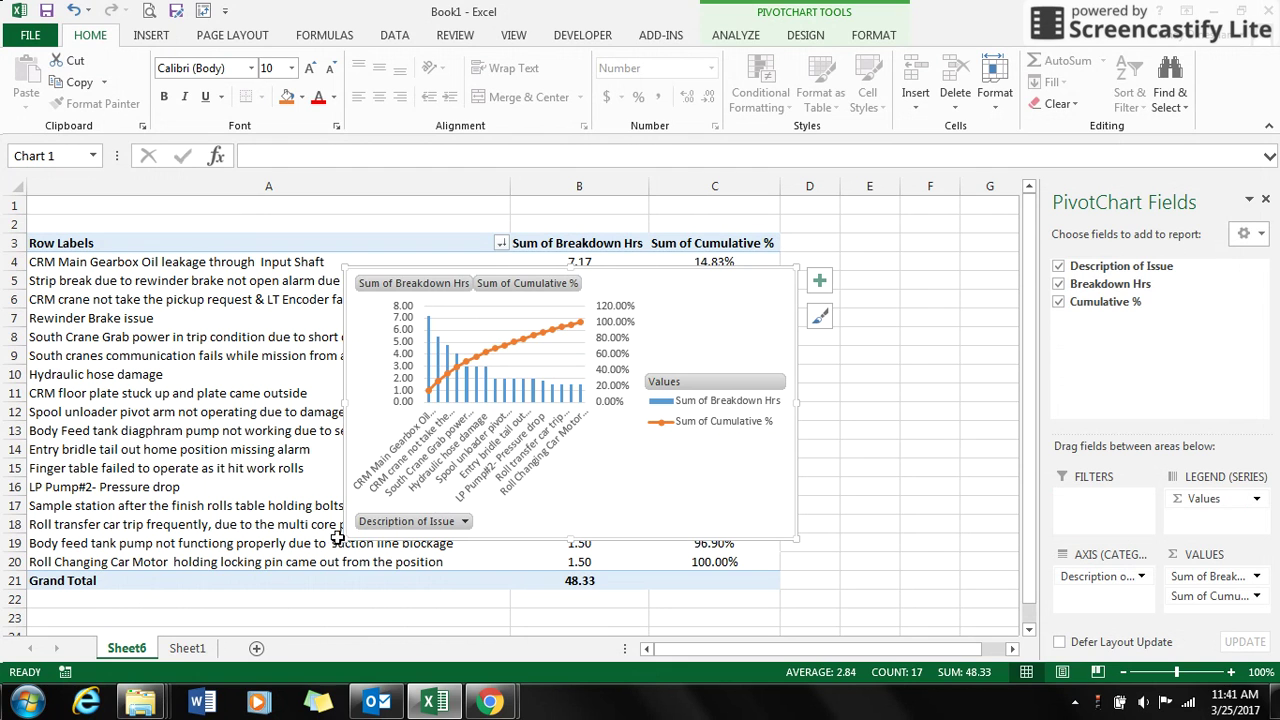
Enlarge the chart, set the secondary axis maximum to 1.0 (100%), and close PivotChart Fields.
left_click_drag(342, 535, 128, 574)
left_click(605, 415)
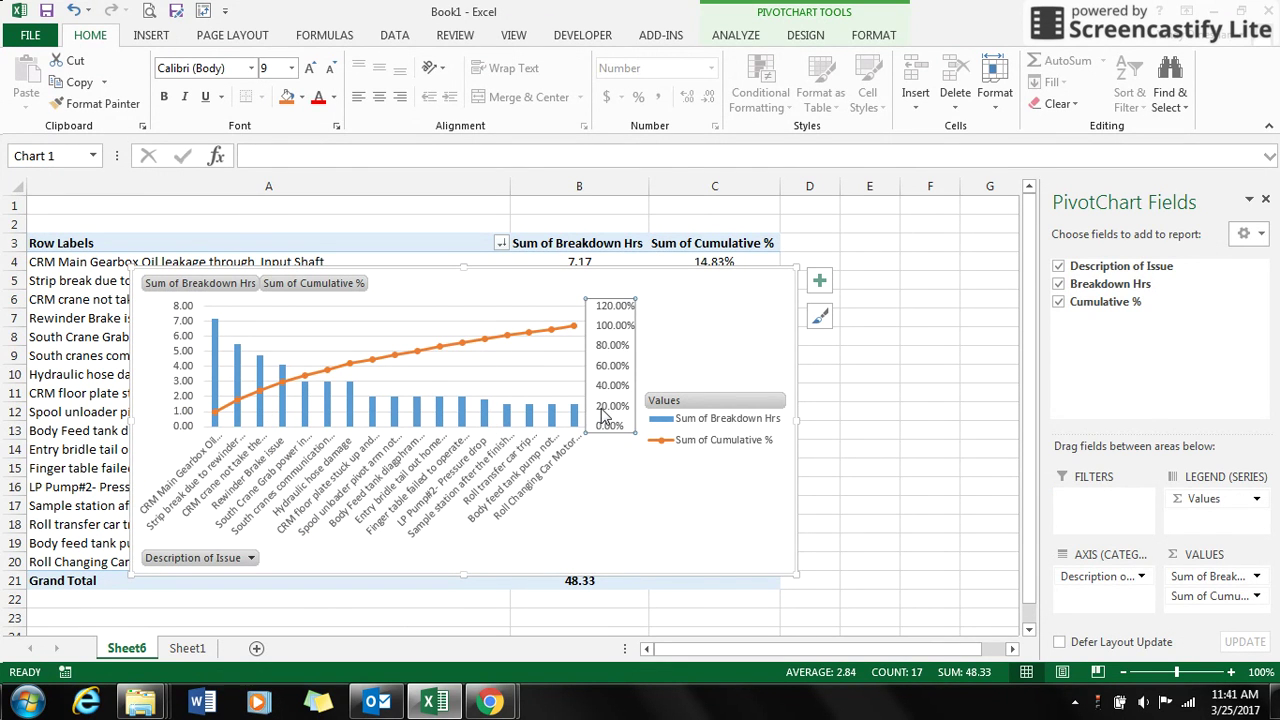
right_click(605, 415)
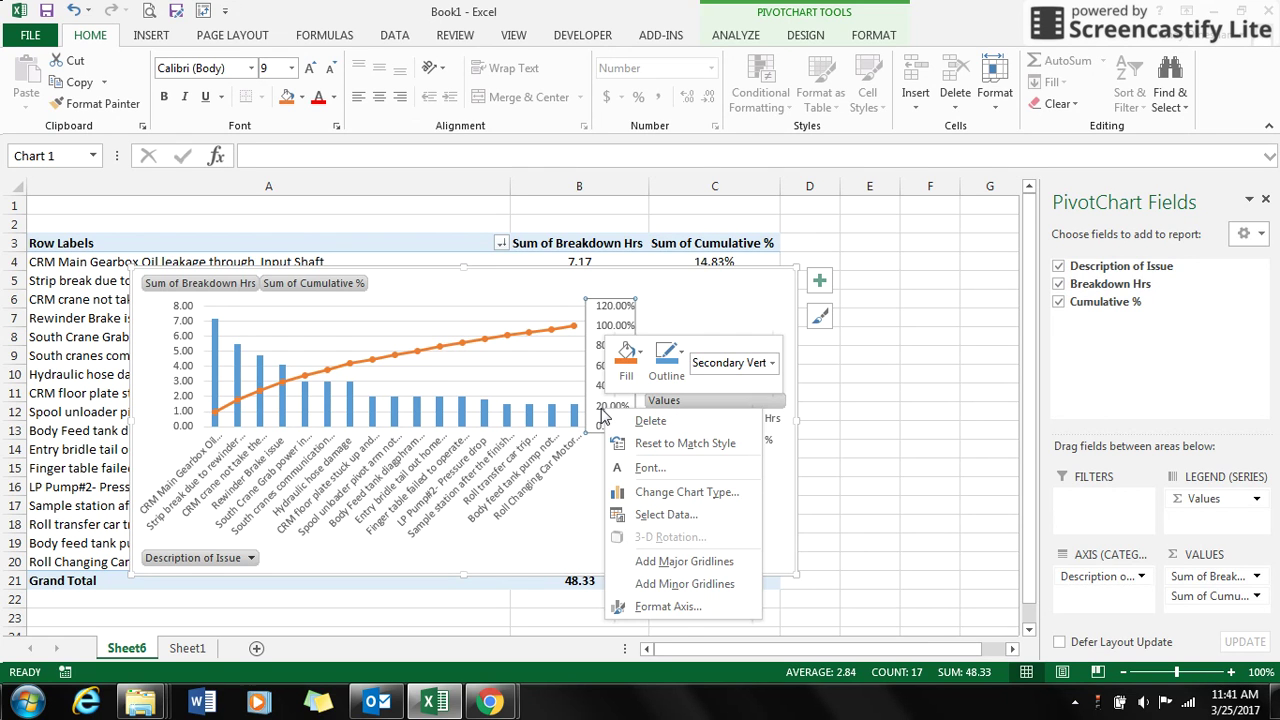
left_click(680, 615)
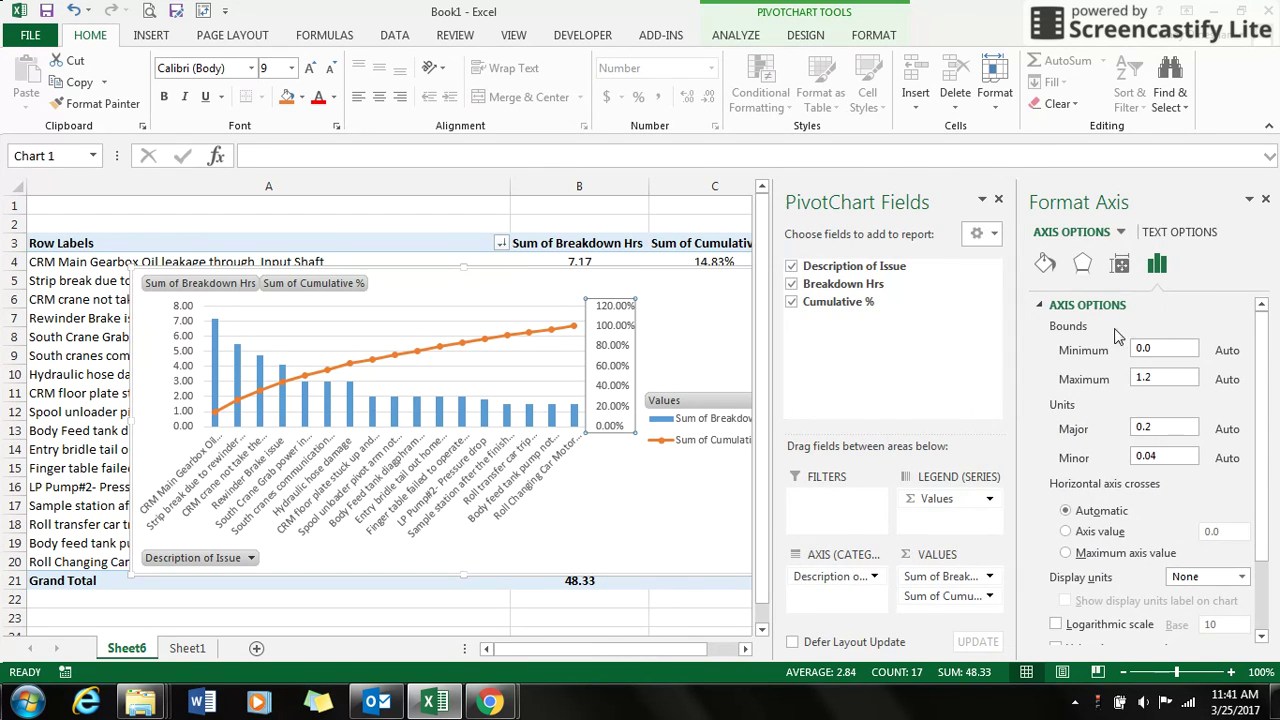
left_click(1172, 376)
type("0")
key("Return")
left_click(996, 200)
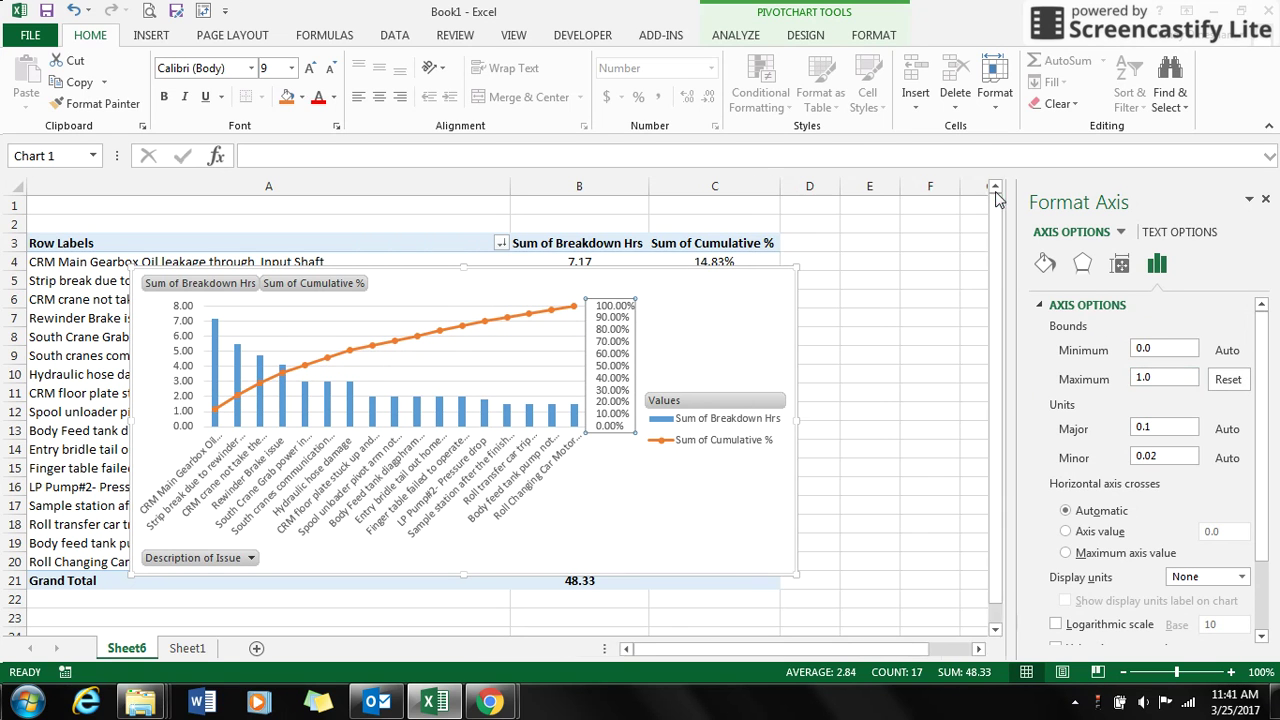